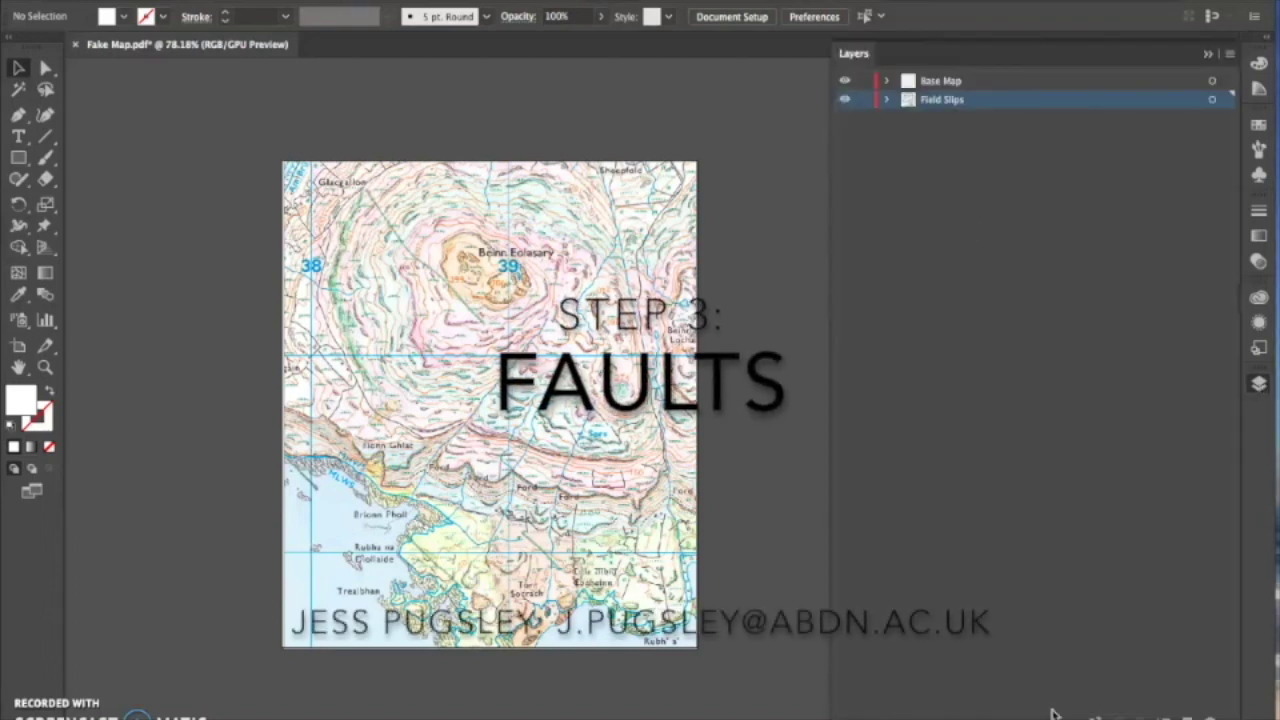
Add a new layer and name it Faults
{"action": "left_click", "coordinate": [1186, 717]}
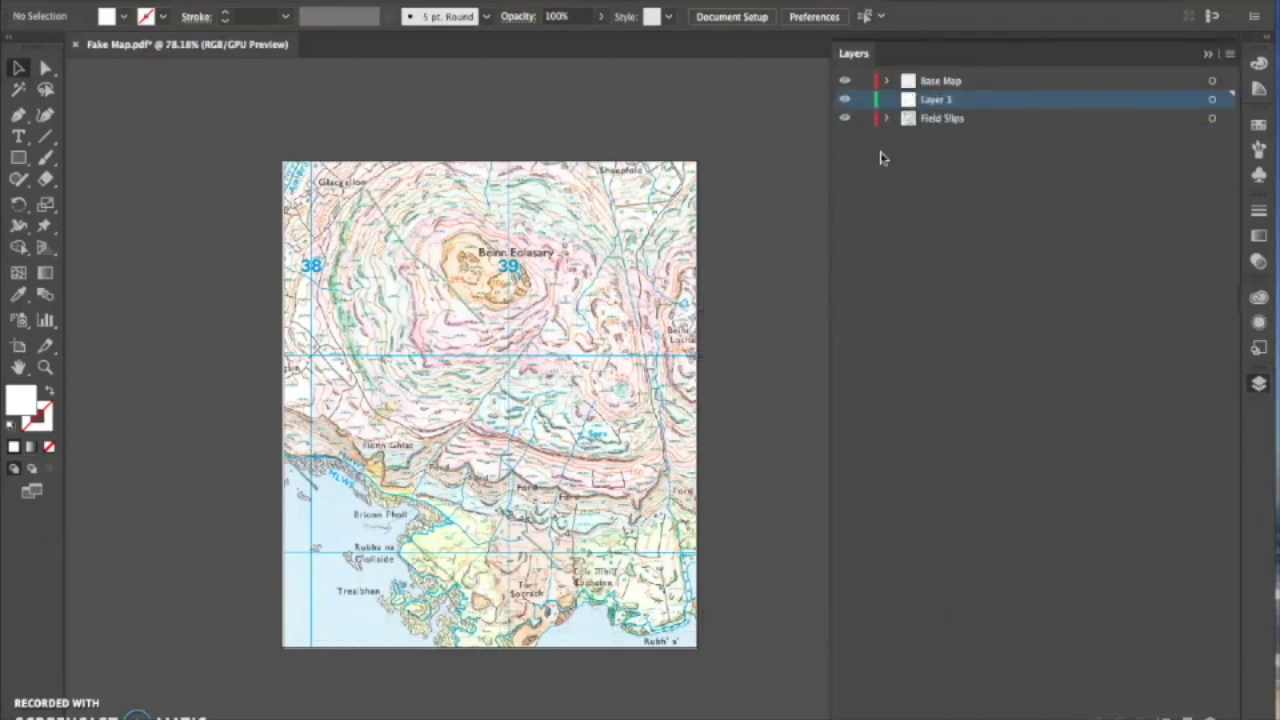
{"action": "double_click", "coordinate": [938, 100]}
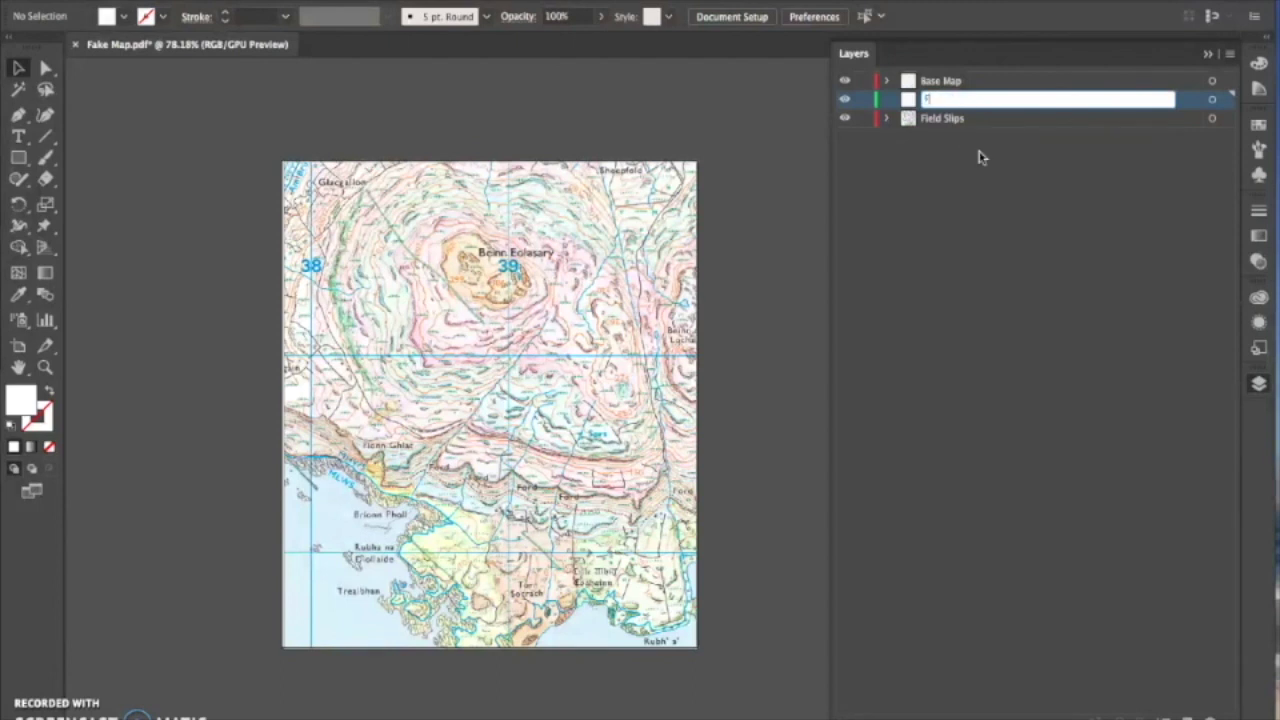
{"action": "left_click", "coordinate": [1043, 177]}
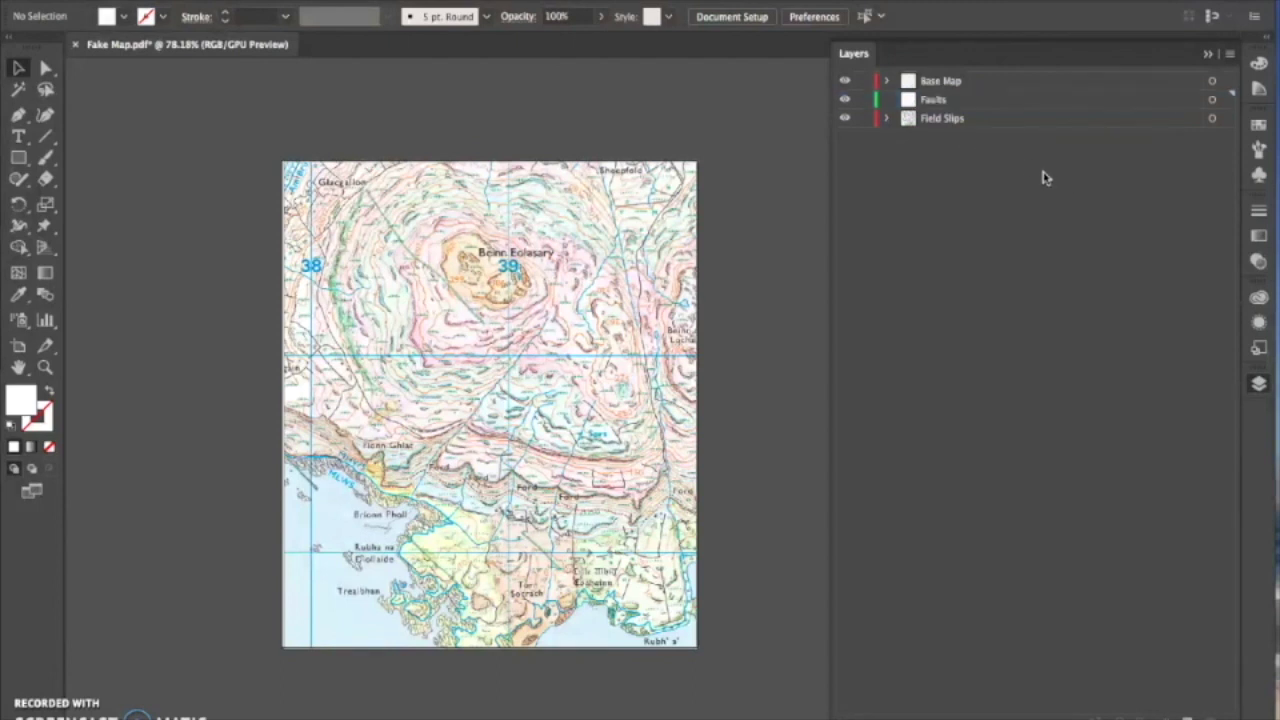
Move the Faults layer above Base Map, lock the Base Map and Field Slips layers, and hide Base Map
{"action": "left_click_drag", "start_coordinate": [951, 106], "coordinate": [948, 78]}
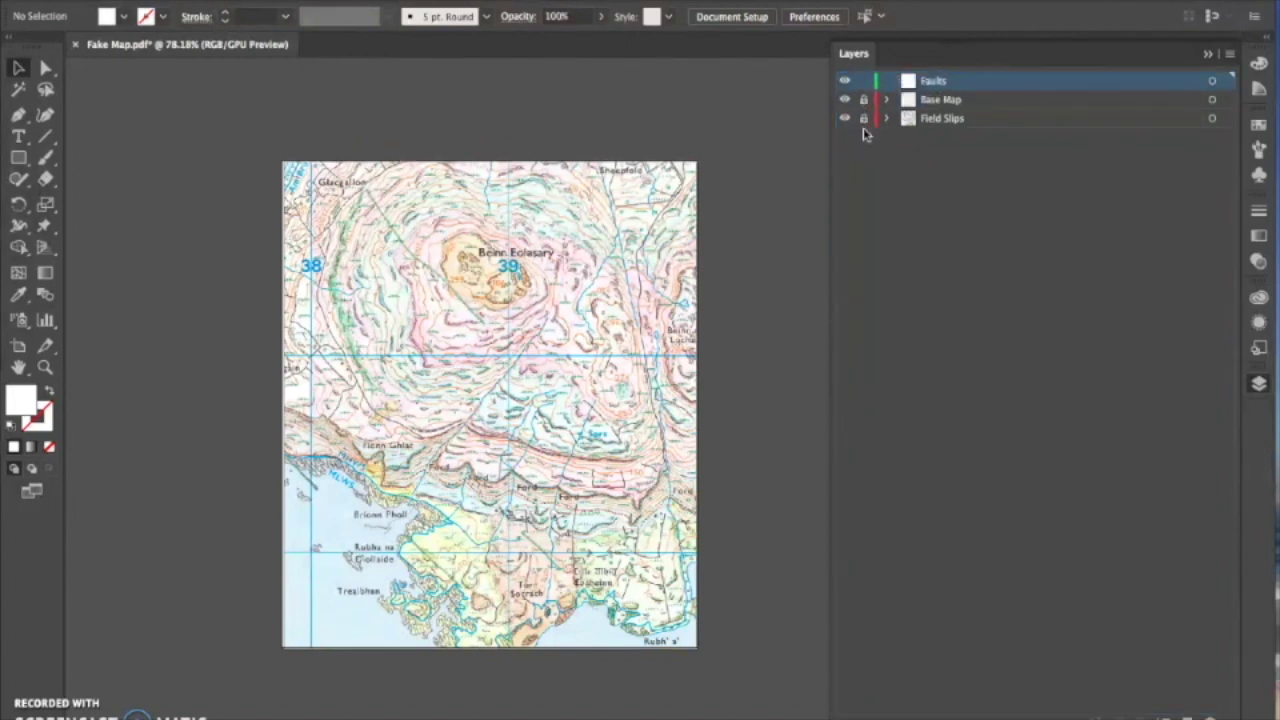
{"action": "left_click", "coordinate": [845, 99]}
With the Pencil tool, trace the southern part of the red north-south fault line near the map's eastern edge
{"action": "scroll", "coordinate": [457, 409], "scroll_direction": "up", "scroll_amount": 5}
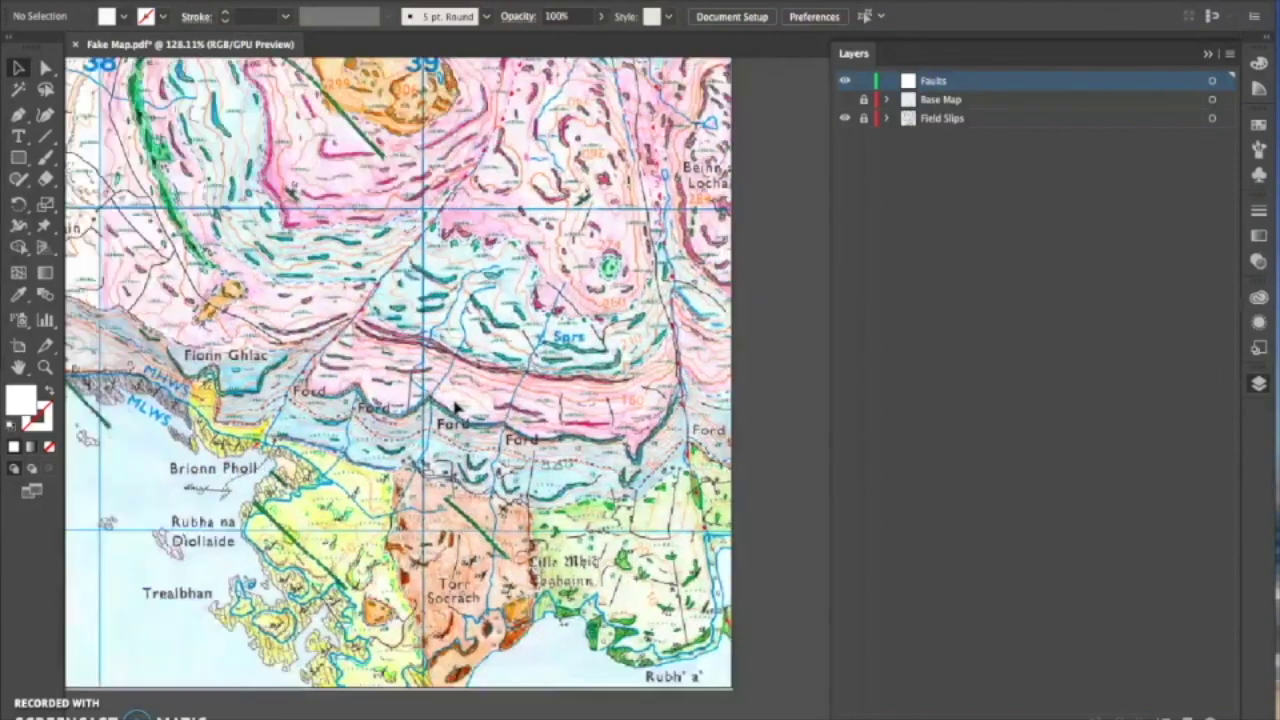
{"action": "scroll", "coordinate": [457, 409], "scroll_direction": "up", "scroll_amount": 5}
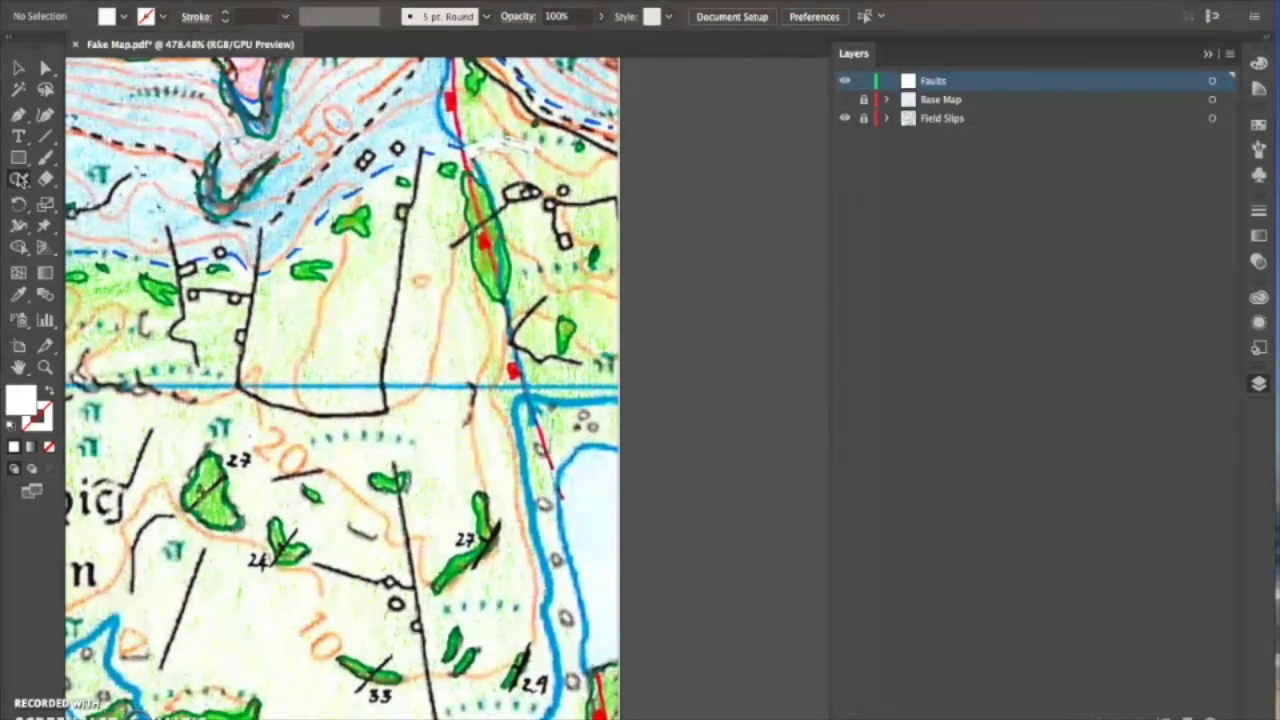
{"action": "left_click", "coordinate": [19, 179]}
{"action": "left_click_drag", "start_coordinate": [19, 179], "coordinate": [76, 205]}
{"action": "left_click", "coordinate": [77, 205]}
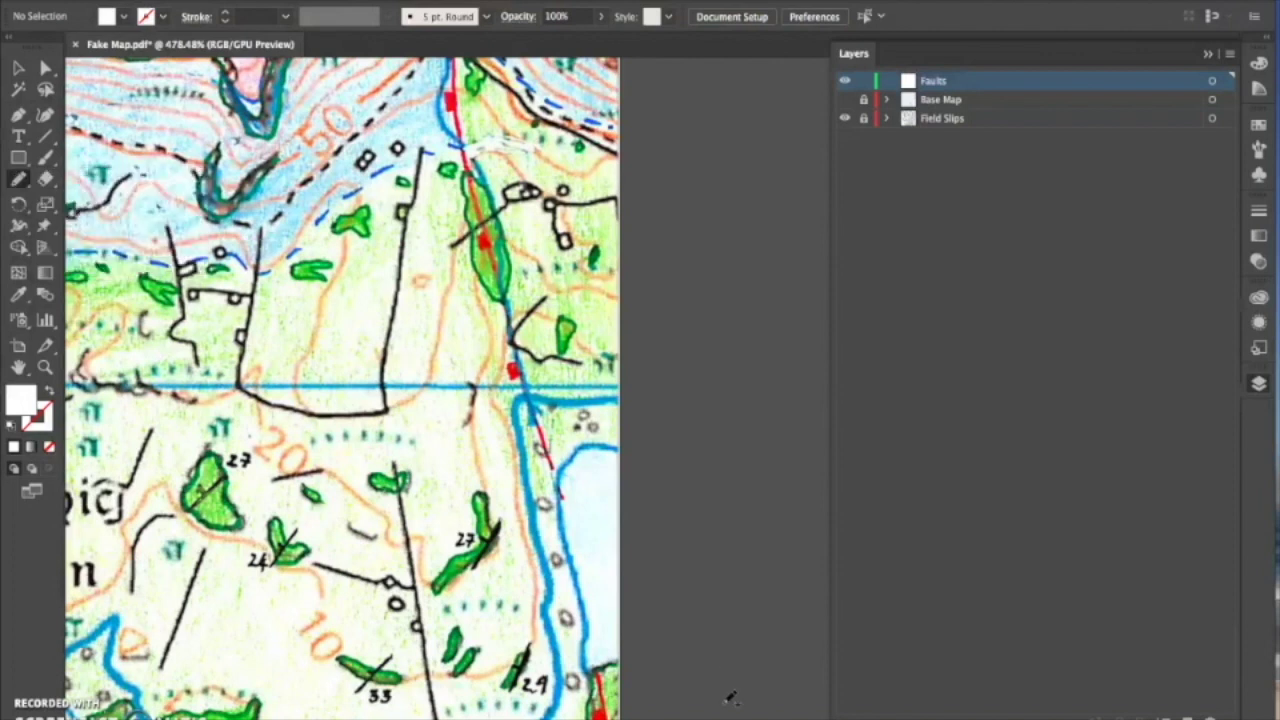
{"action": "scroll", "coordinate": [572, 490], "scroll_direction": "up", "scroll_amount": 5}
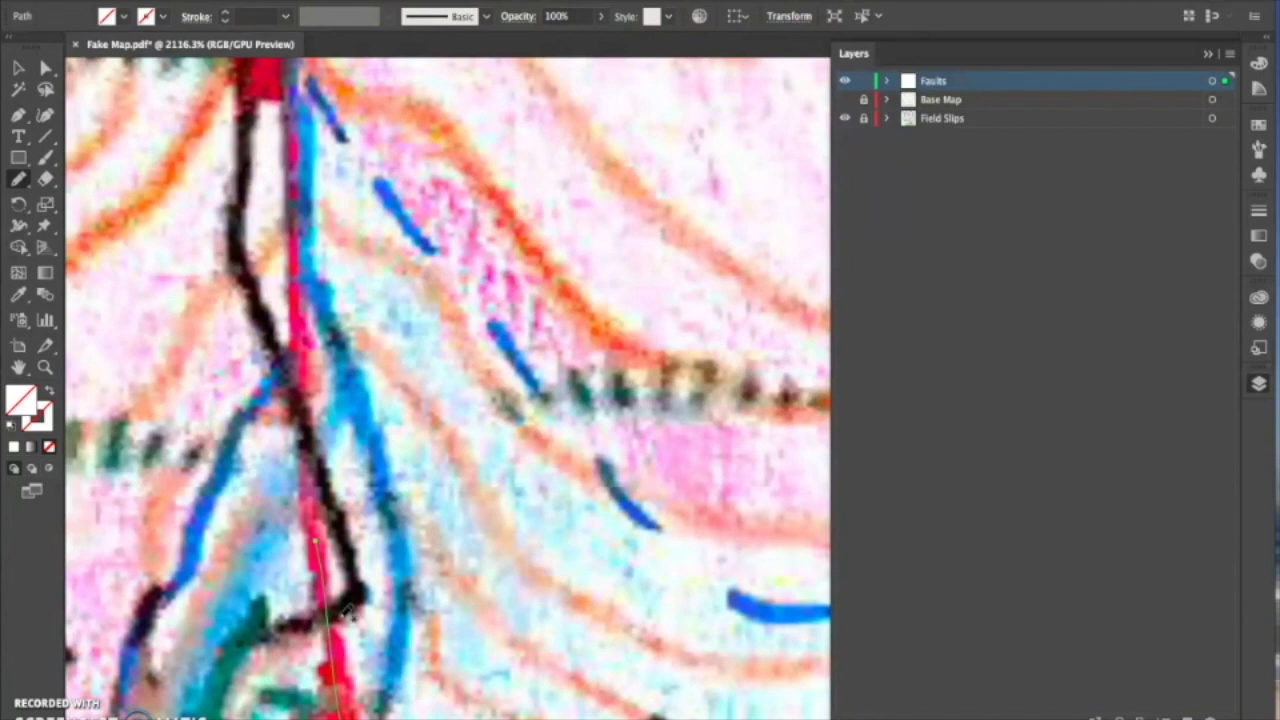
{"action": "left_click_drag", "start_coordinate": [315, 477], "coordinate": [315, 367]}
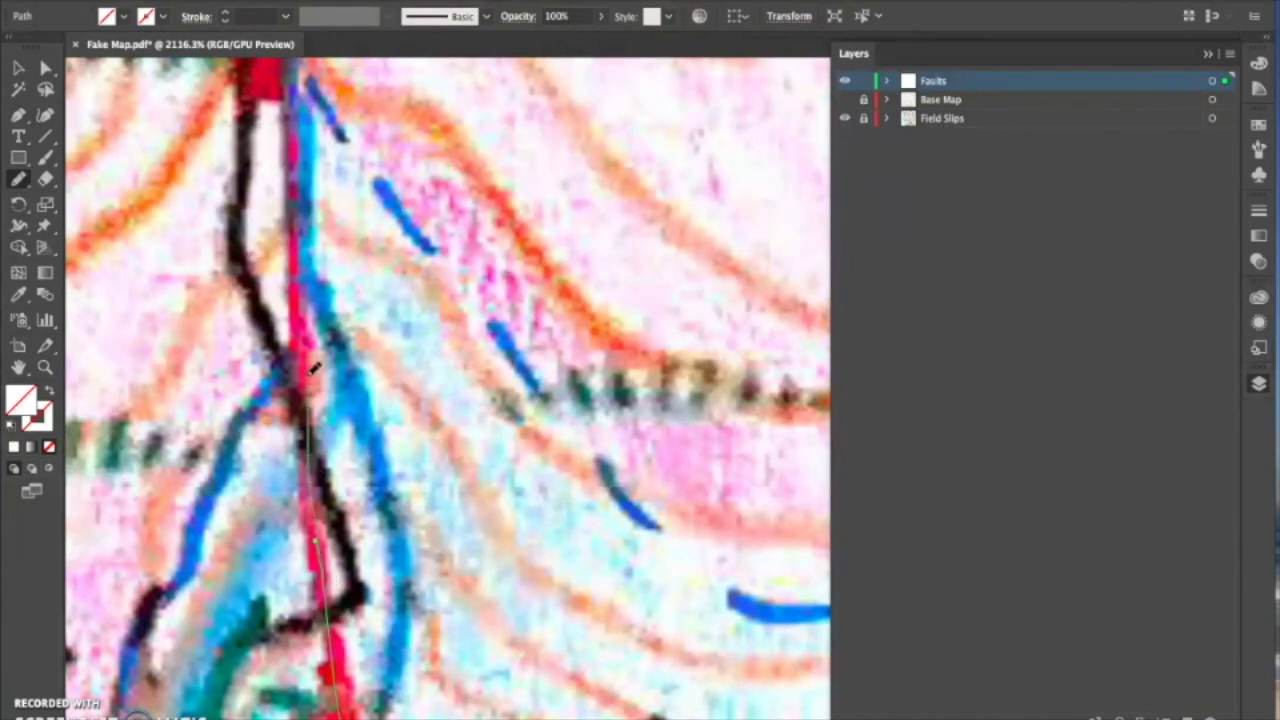
{"action": "left_click_drag", "start_coordinate": [295, 240], "coordinate": [294, 104]}
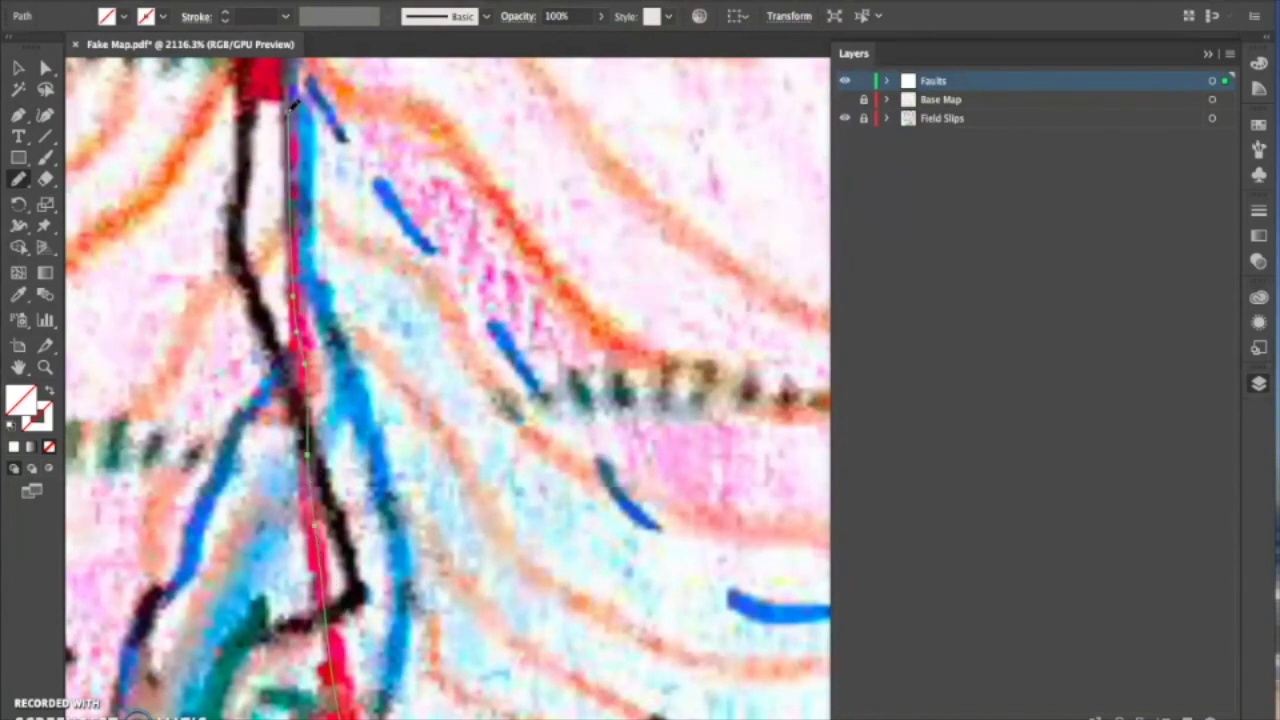
Extend the fault trace northward along the red line, past the red square markers beside the stream
{"action": "scroll", "coordinate": [294, 104], "scroll_direction": "up", "scroll_amount": 3}
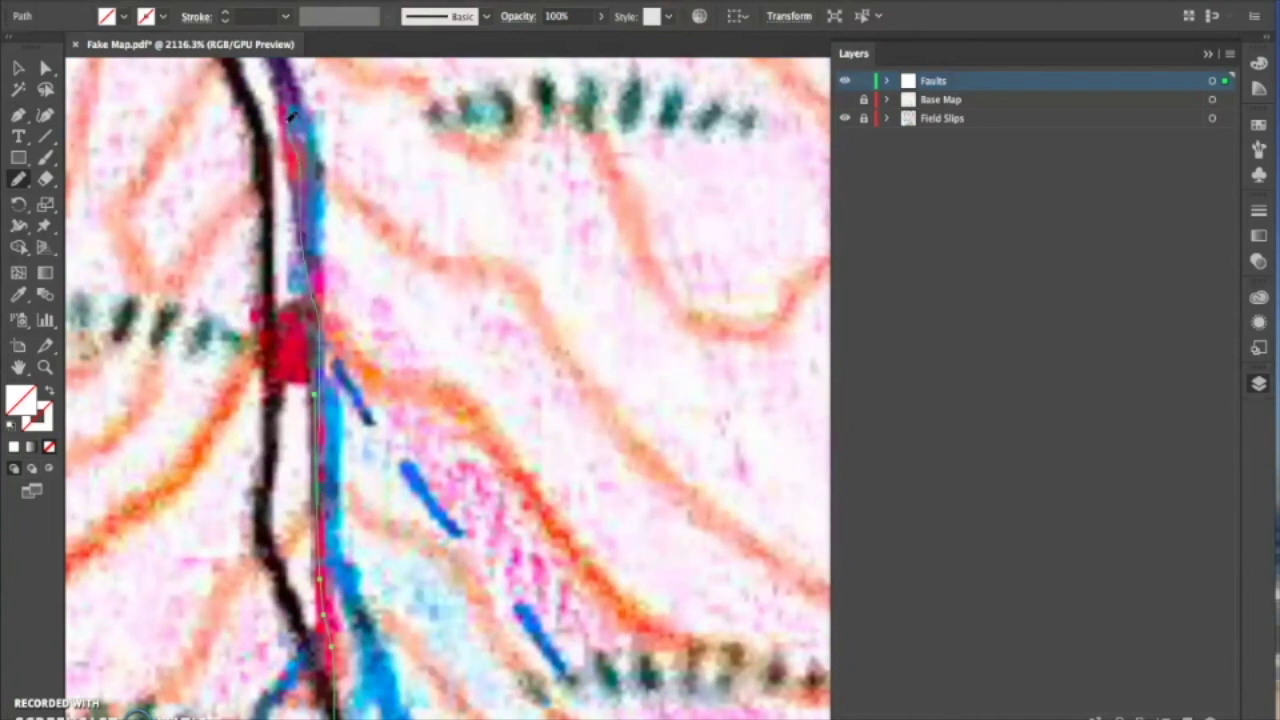
{"action": "scroll", "coordinate": [290, 115], "scroll_direction": "up", "scroll_amount": 4}
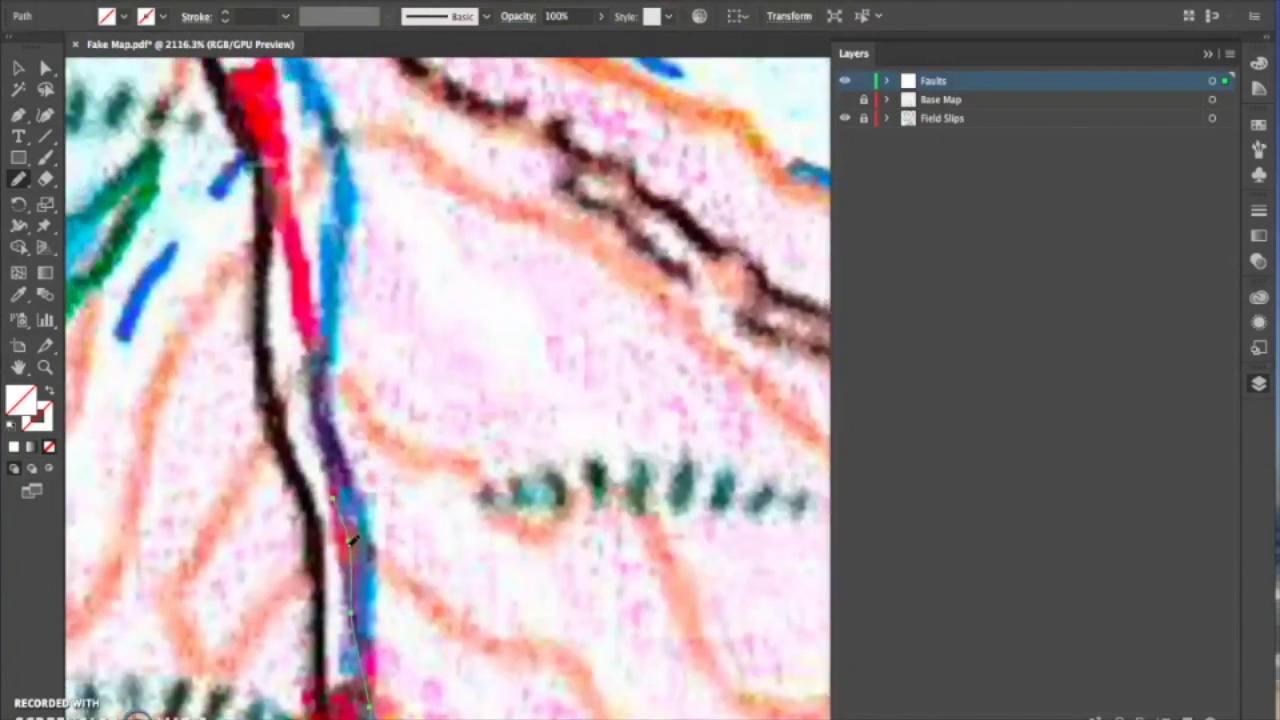
{"action": "left_click_drag", "start_coordinate": [348, 541], "coordinate": [328, 425]}
{"action": "left_click_drag", "start_coordinate": [318, 341], "coordinate": [282, 122]}
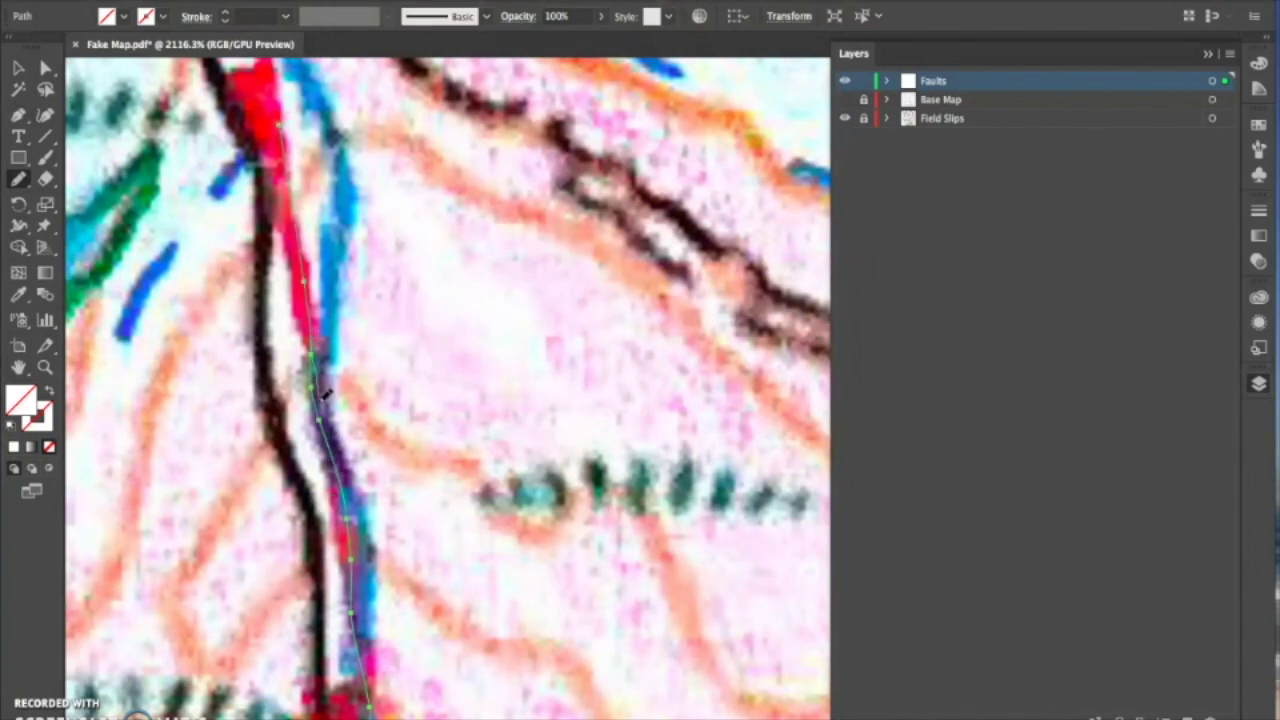
{"action": "scroll", "coordinate": [338, 445], "scroll_direction": "up", "scroll_amount": 3}
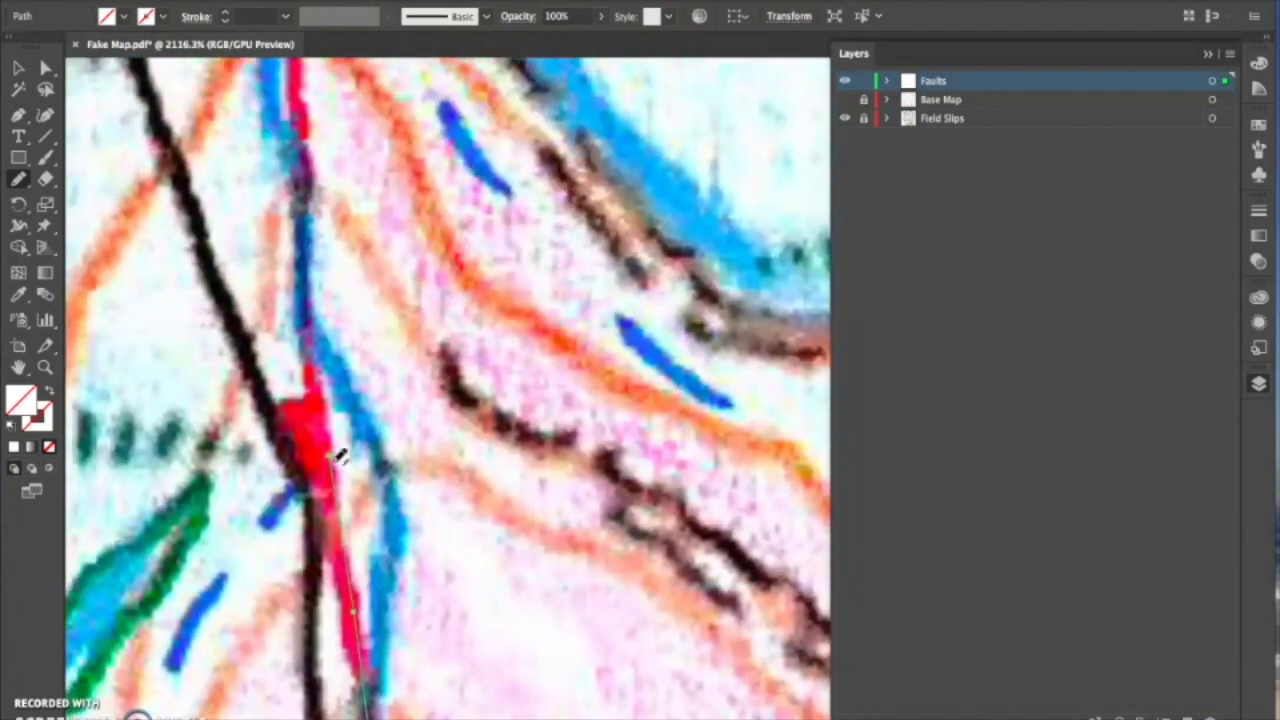
{"action": "left_click_drag", "start_coordinate": [337, 457], "coordinate": [327, 393]}
Continue the fault path north along the dashed red segments, across the stream bend and into the blue-shaded ground
{"action": "scroll", "coordinate": [320, 350], "scroll_direction": "down", "scroll_amount": 2}
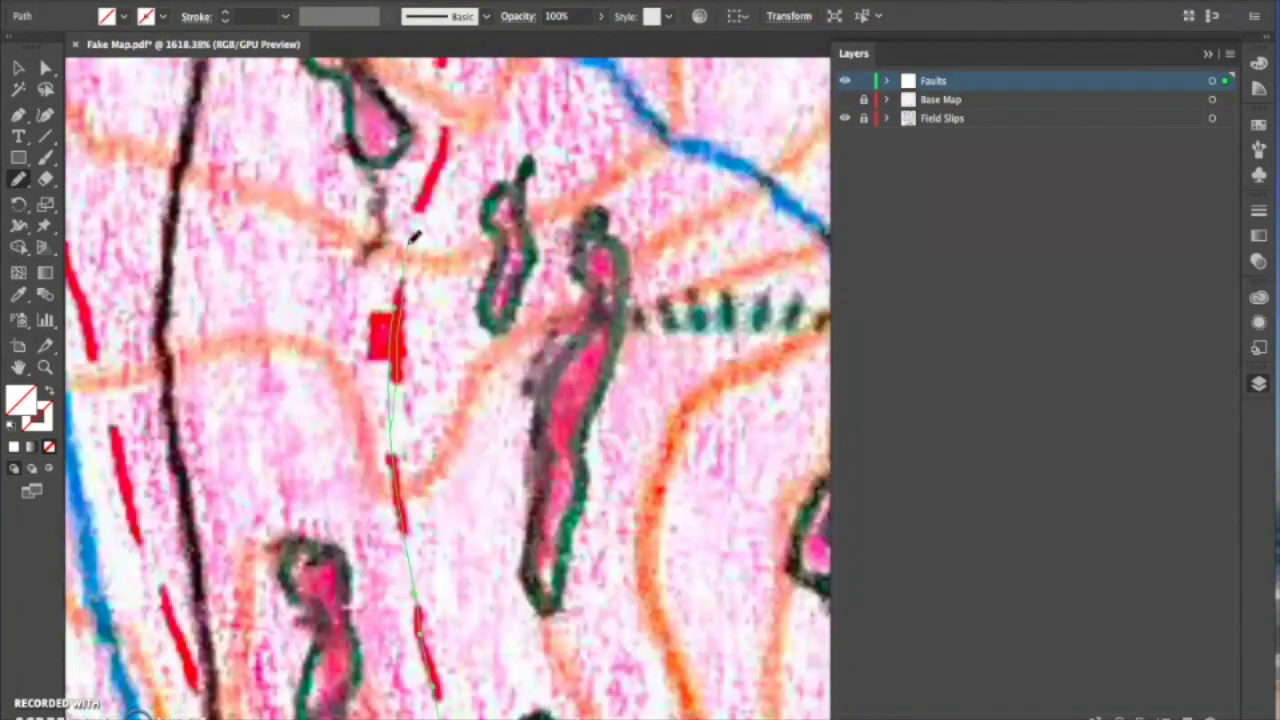
{"action": "scroll", "coordinate": [450, 128], "scroll_direction": "up", "scroll_amount": 4}
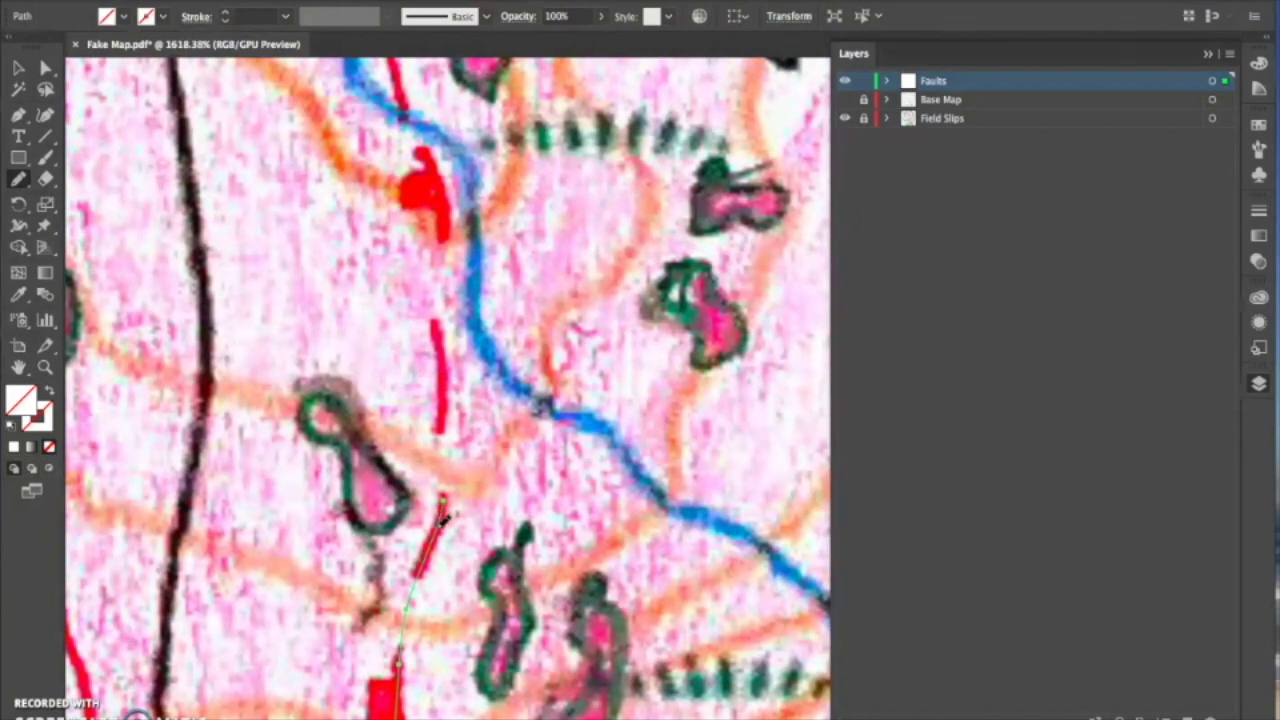
{"action": "left_click_drag", "start_coordinate": [449, 376], "coordinate": [449, 233]}
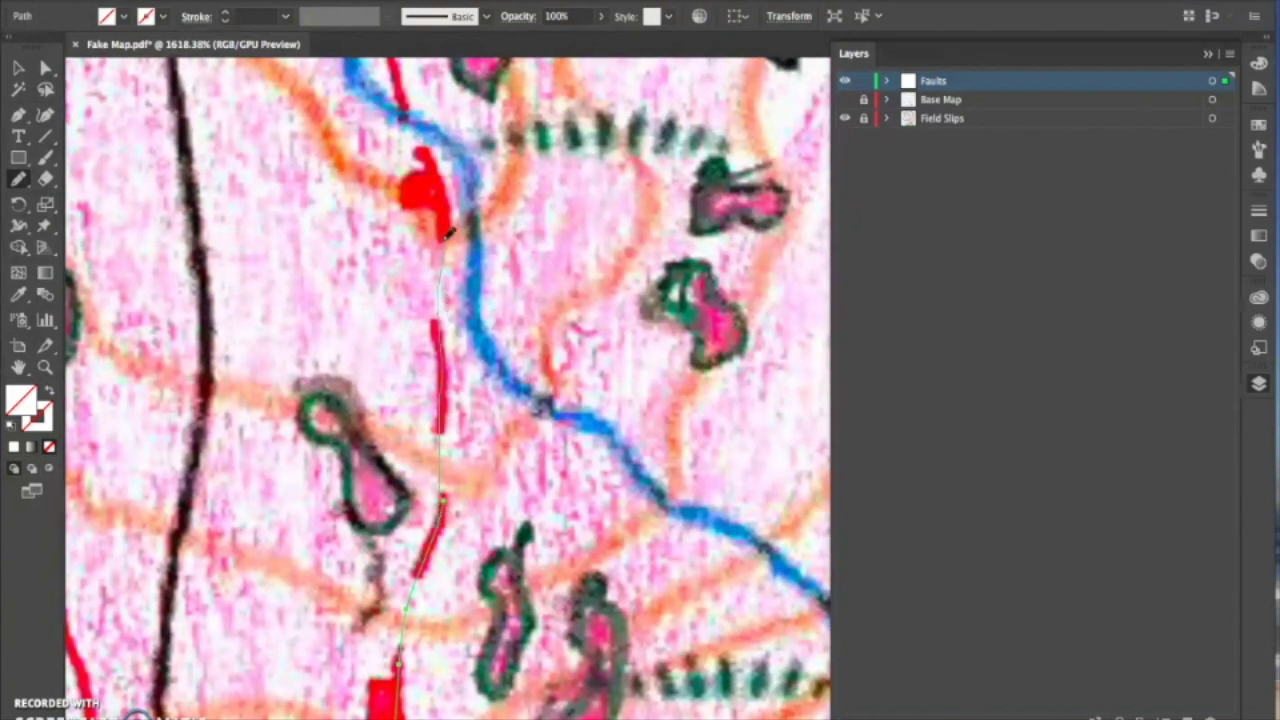
{"action": "scroll", "coordinate": [412, 90], "scroll_direction": "up", "scroll_amount": 3}
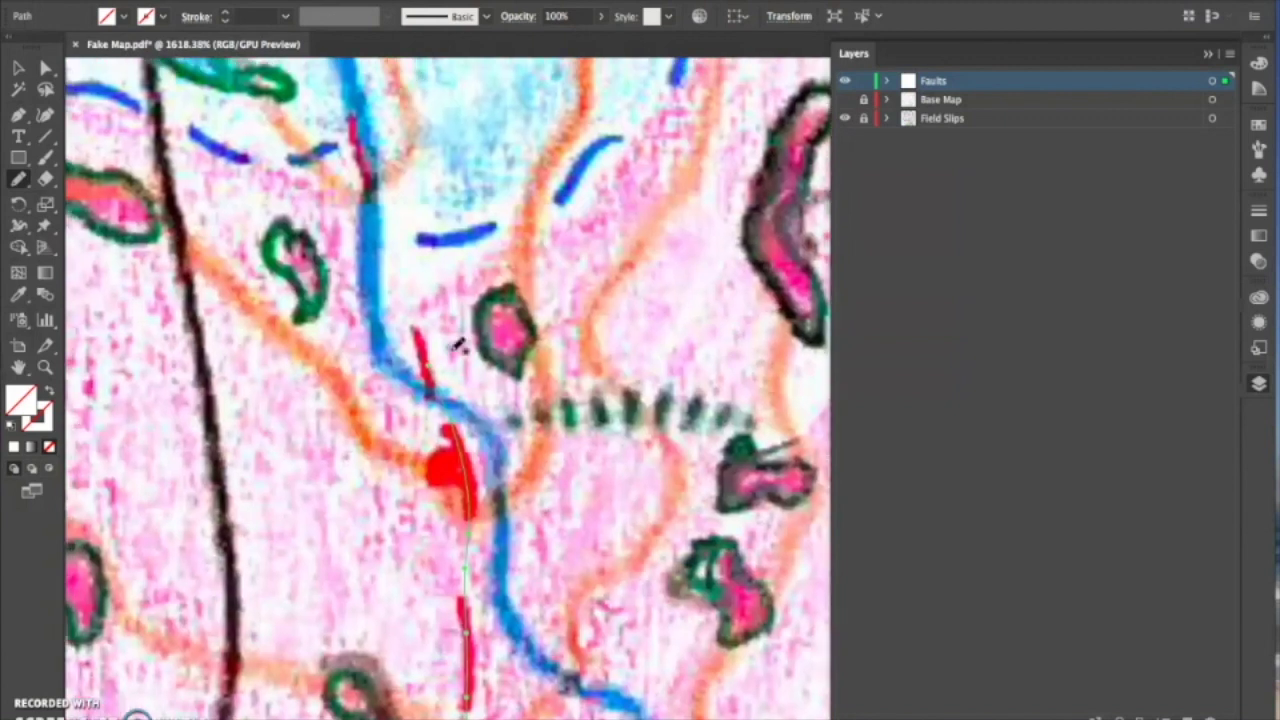
{"action": "left_click_drag", "start_coordinate": [430, 348], "coordinate": [368, 188]}
Finish tracing the fault up to the last red segment at its northern end, beyond the black track
{"action": "scroll", "coordinate": [358, 135], "scroll_direction": "up", "scroll_amount": 5}
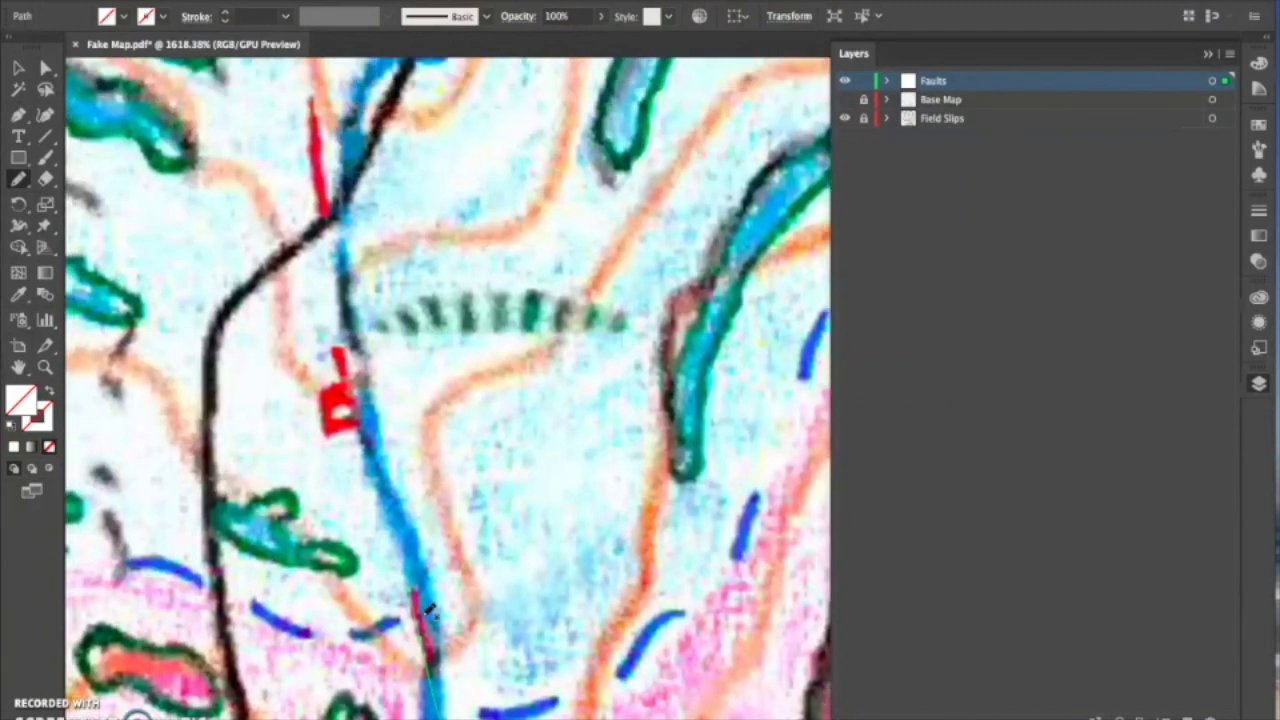
{"action": "left_click_drag", "start_coordinate": [418, 623], "coordinate": [359, 449]}
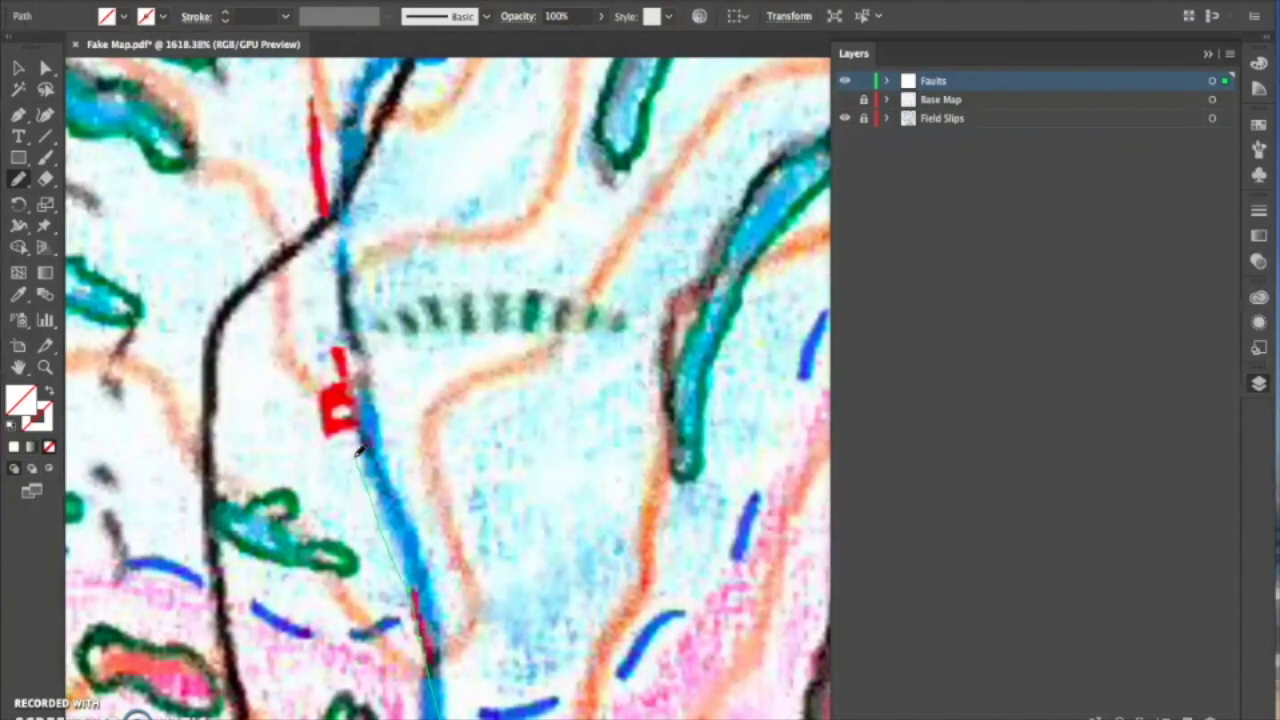
{"action": "scroll", "coordinate": [322, 100], "scroll_direction": "up", "scroll_amount": 10}
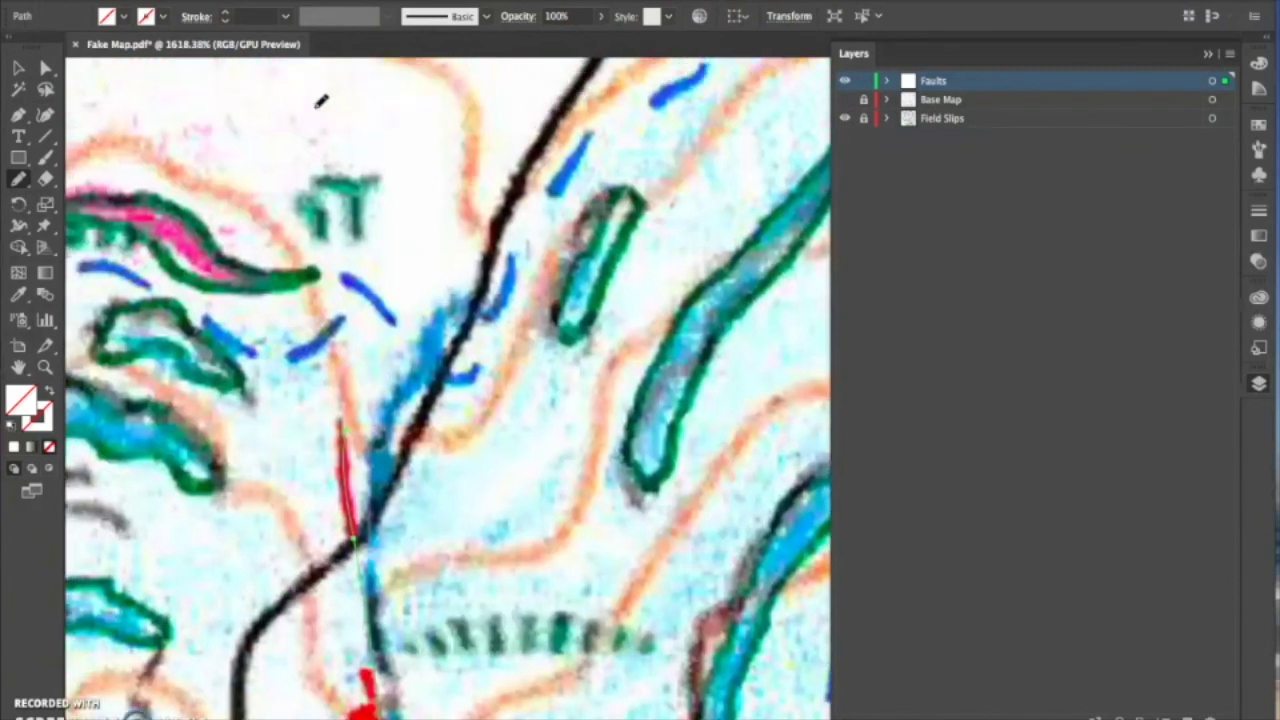
{"action": "scroll", "coordinate": [322, 100], "scroll_direction": "down", "scroll_amount": 10}
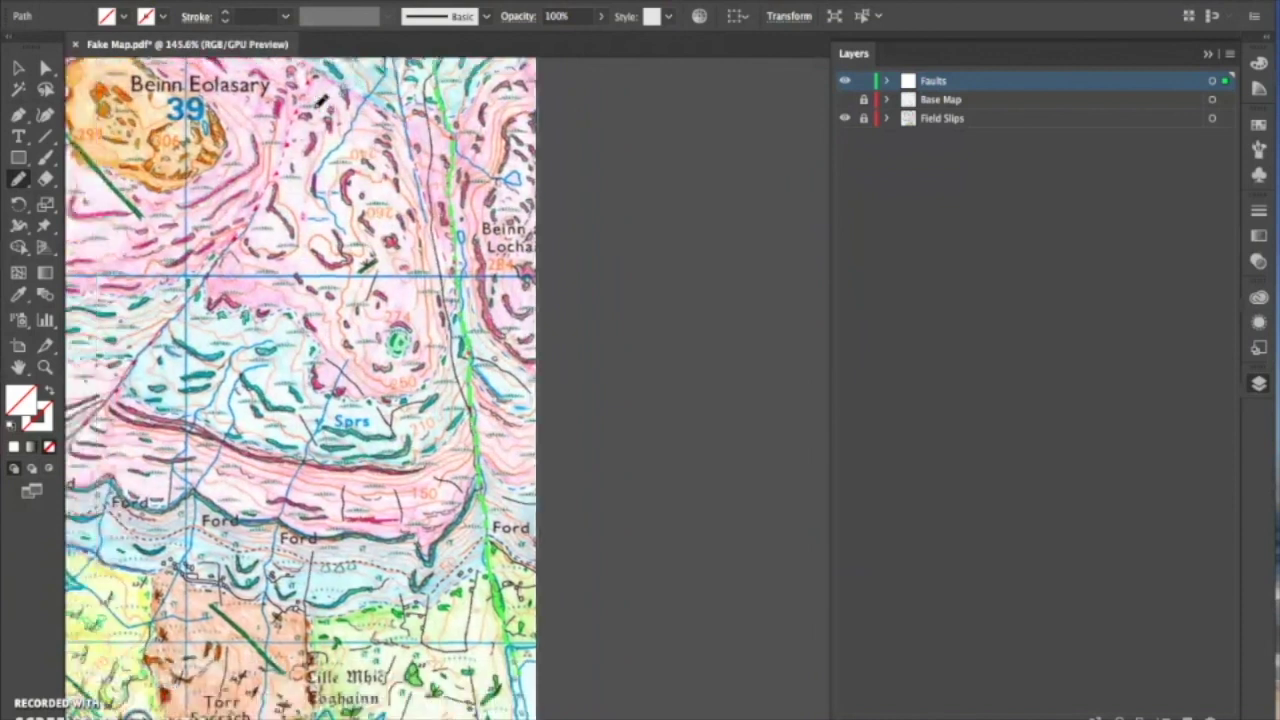
{"action": "scroll", "coordinate": [320, 100], "scroll_direction": "down", "scroll_amount": 3}
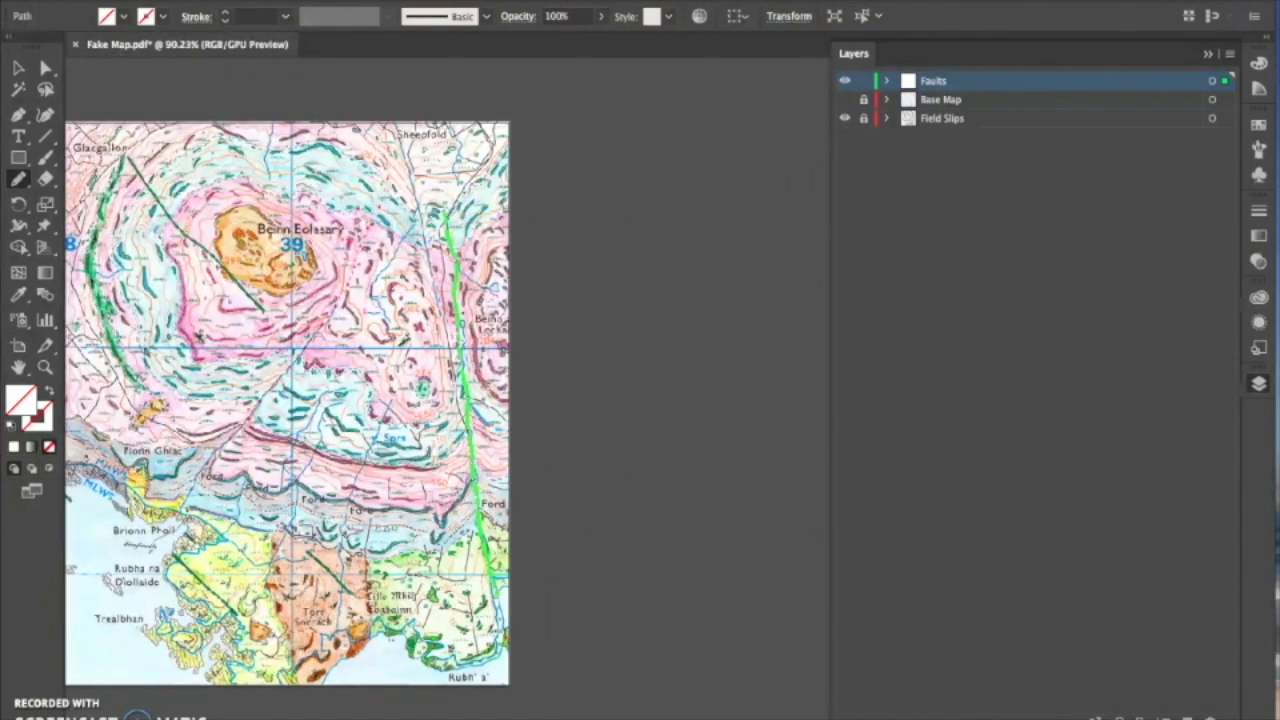
Give the fault path a red stroke and make it a dashed line with 8 pt dashes and 4 pt gaps
{"action": "left_click", "coordinate": [161, 16]}
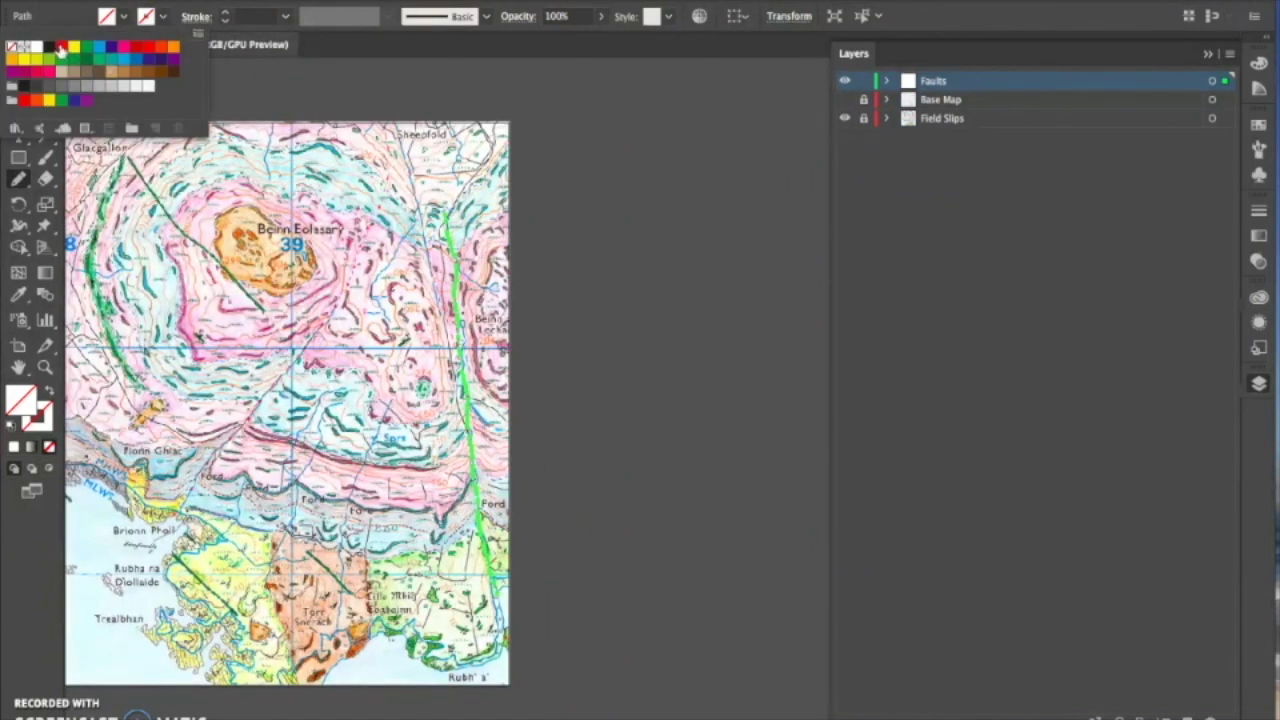
{"action": "left_click", "coordinate": [61, 47]}
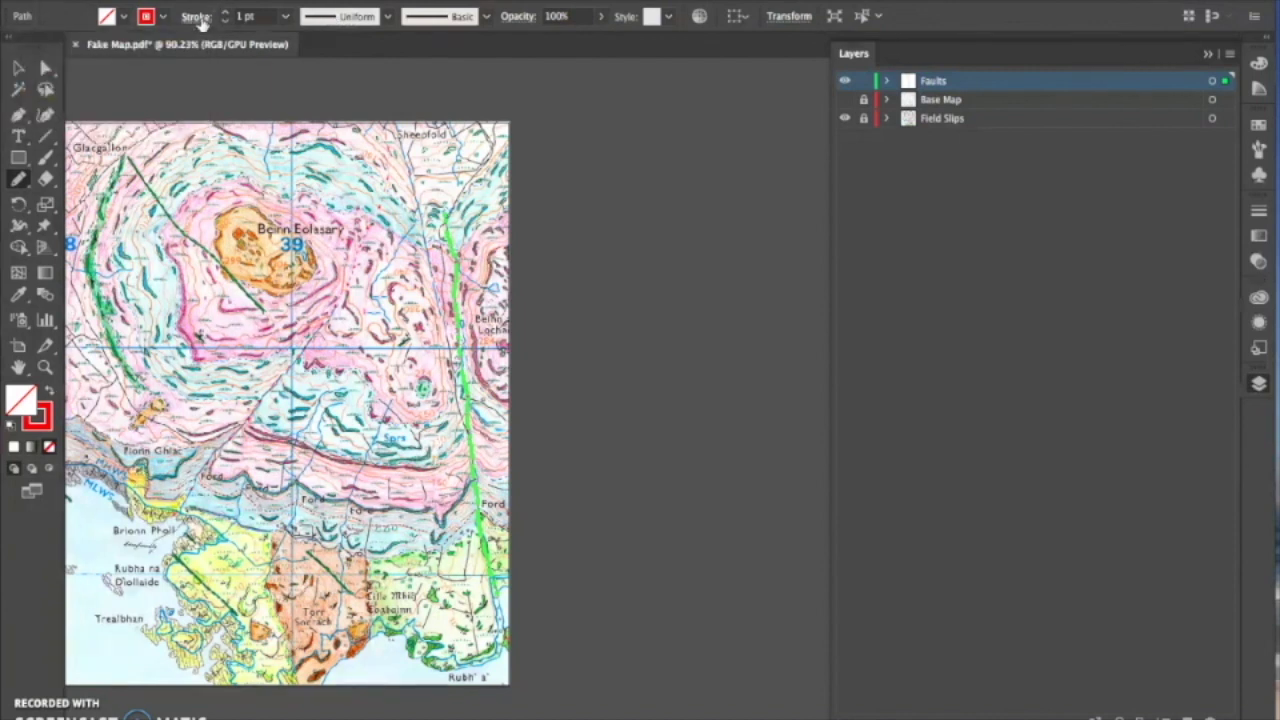
{"action": "left_click", "coordinate": [196, 16]}
{"action": "left_click", "coordinate": [25, 142]}
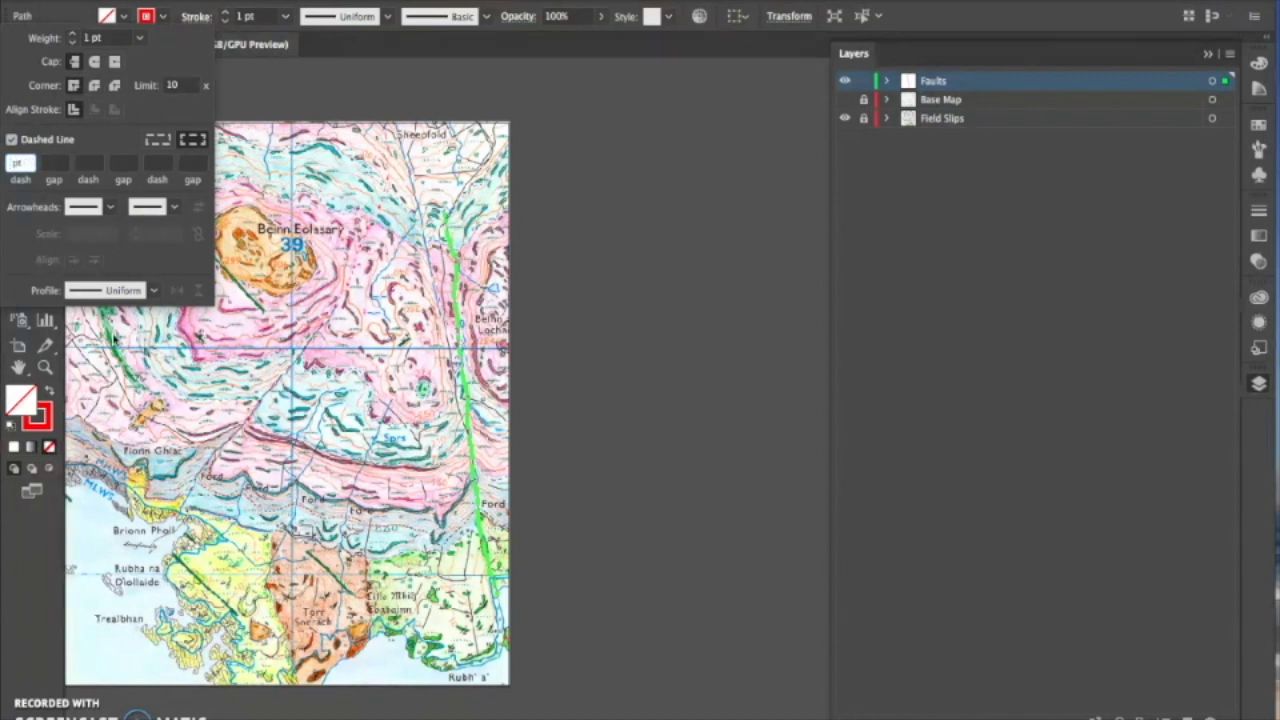
{"action": "type", "text": "8"}
{"action": "key", "text": "Tab"}
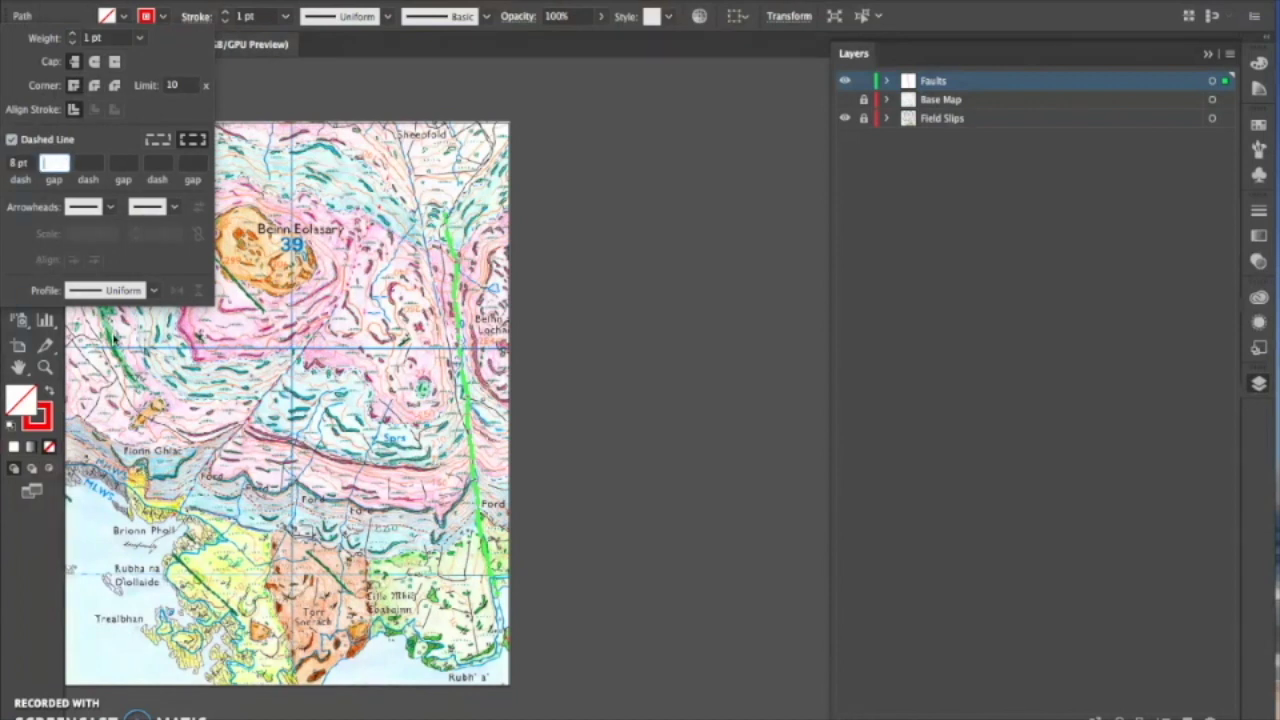
{"action": "type", "text": "4"}
{"action": "key", "text": "Return"}
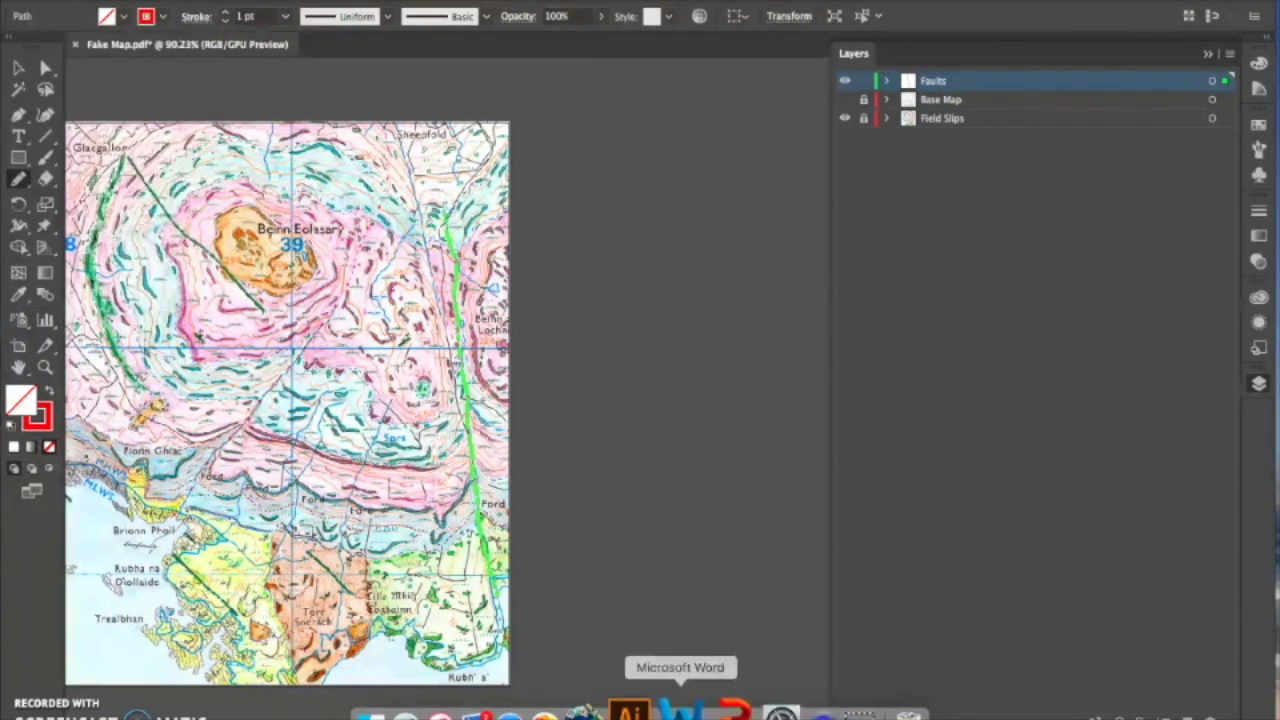
Set the fault line's dash length to 6 pt and its gap to 3 pt
{"action": "scroll", "coordinate": [452, 463], "scroll_direction": "up", "scroll_amount": 10}
{"action": "scroll", "coordinate": [457, 460], "scroll_direction": "right", "scroll_amount": 5}
{"action": "scroll", "coordinate": [457, 460], "scroll_direction": "up", "scroll_amount": 2}
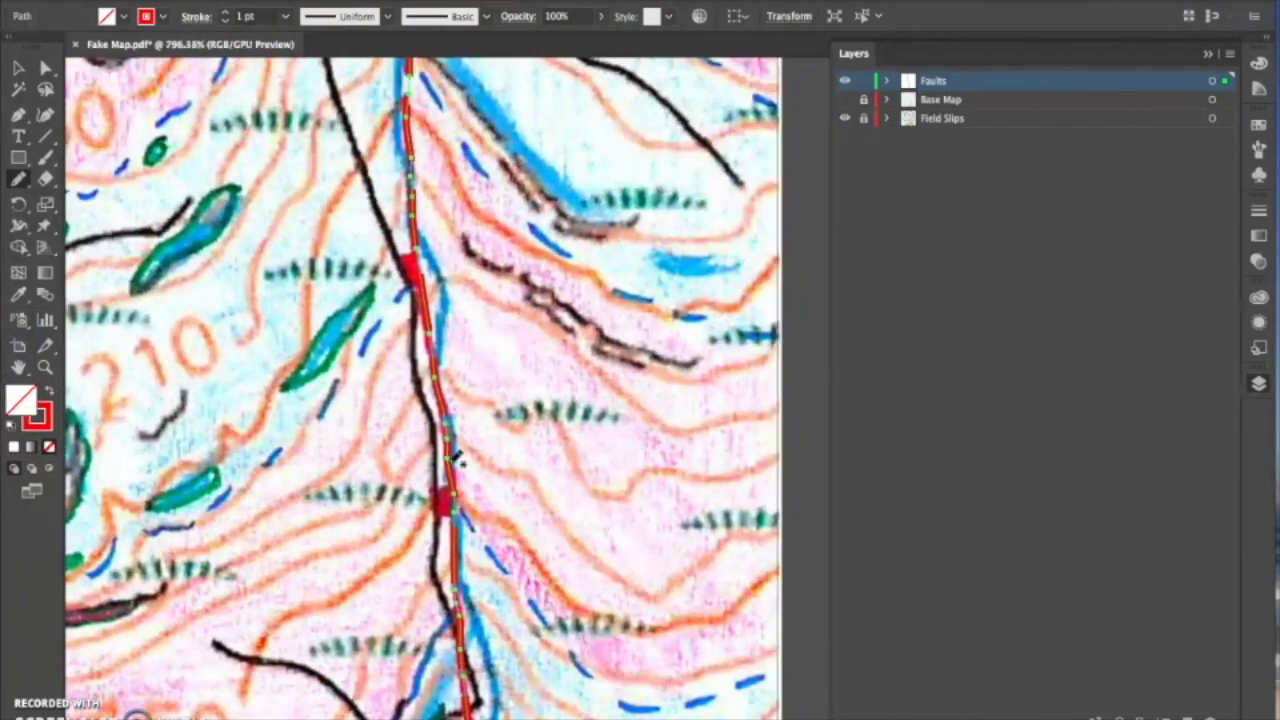
{"action": "left_click", "coordinate": [196, 17]}
{"action": "left_click", "coordinate": [16, 164]}
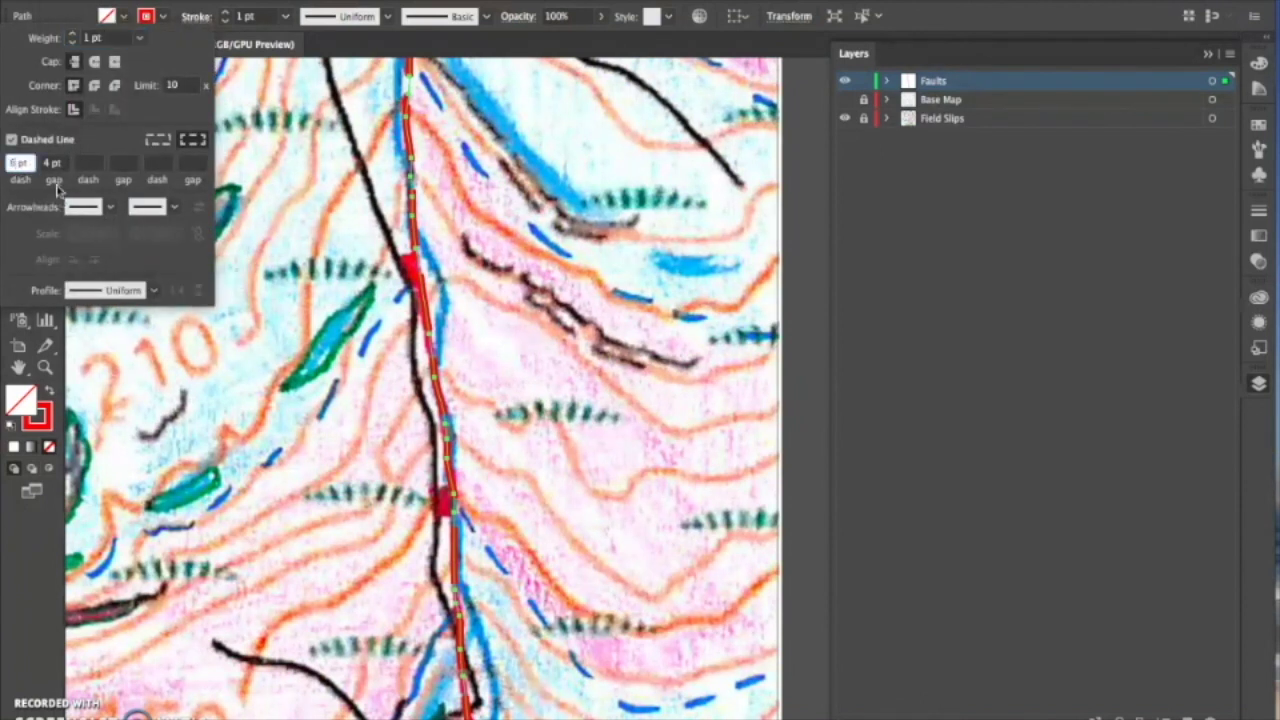
{"action": "left_click", "coordinate": [52, 163]}
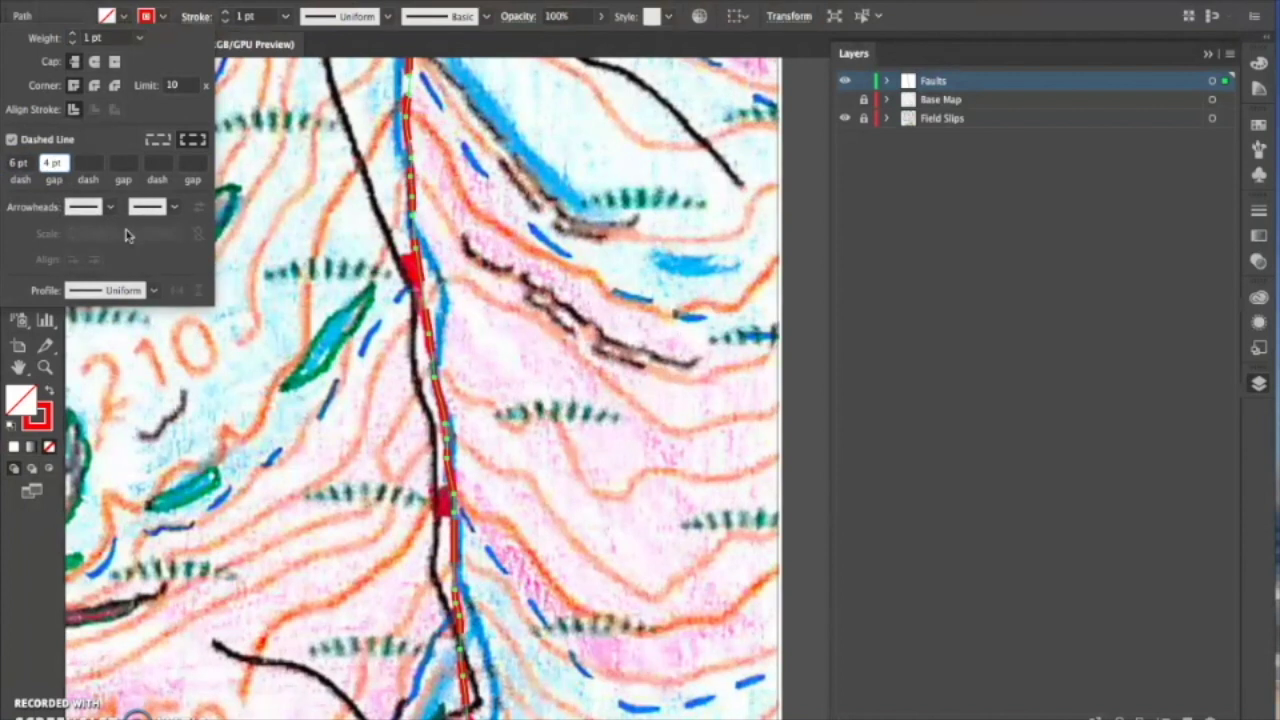
{"action": "type", "text": "3"}
{"action": "key", "text": "Return"}
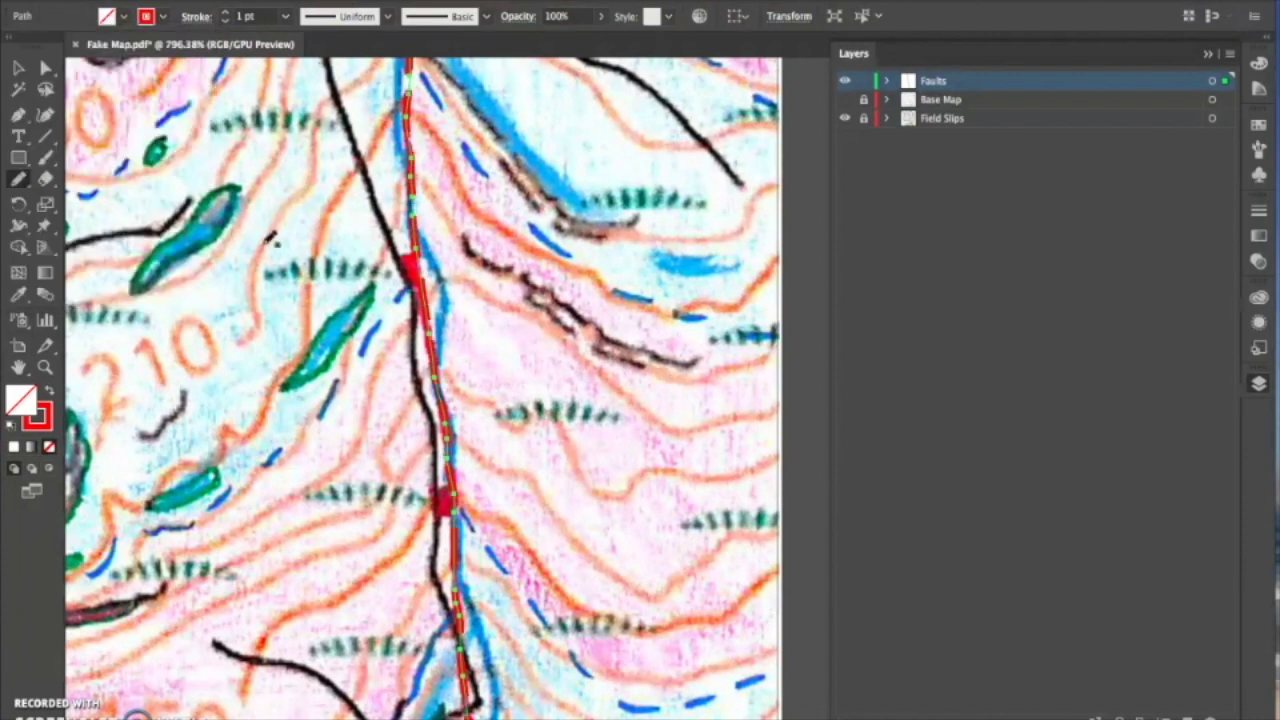
Reduce the fault line's stroke weight to 0.75 pt and finally to 0.5 pt
{"action": "left_click", "coordinate": [286, 16]}
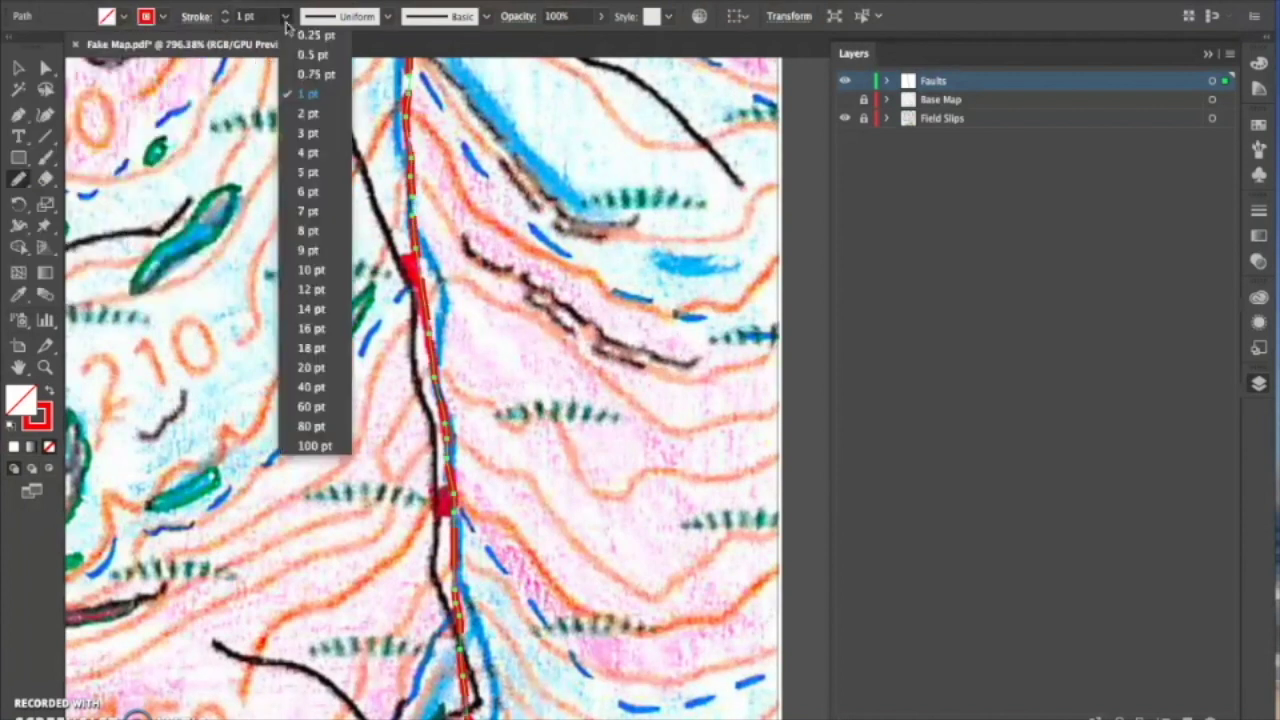
{"action": "left_click", "coordinate": [326, 64]}
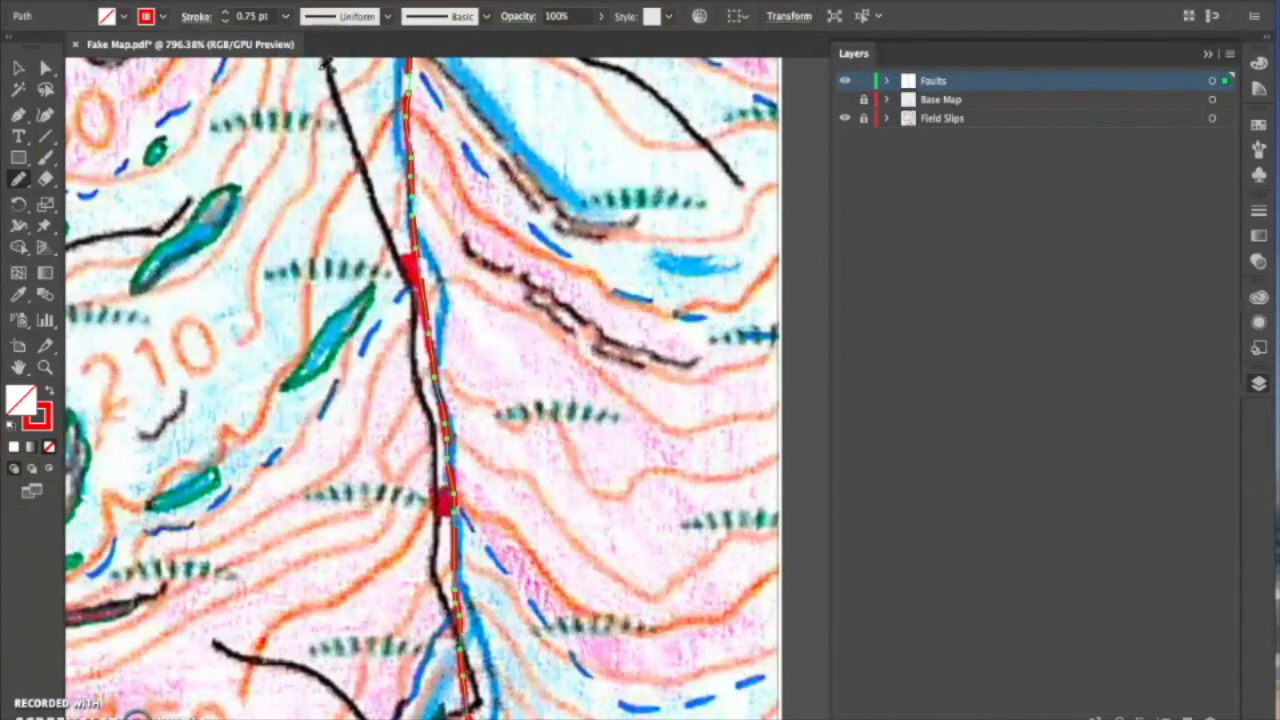
{"action": "left_click", "coordinate": [286, 16]}
{"action": "left_click", "coordinate": [330, 42]}
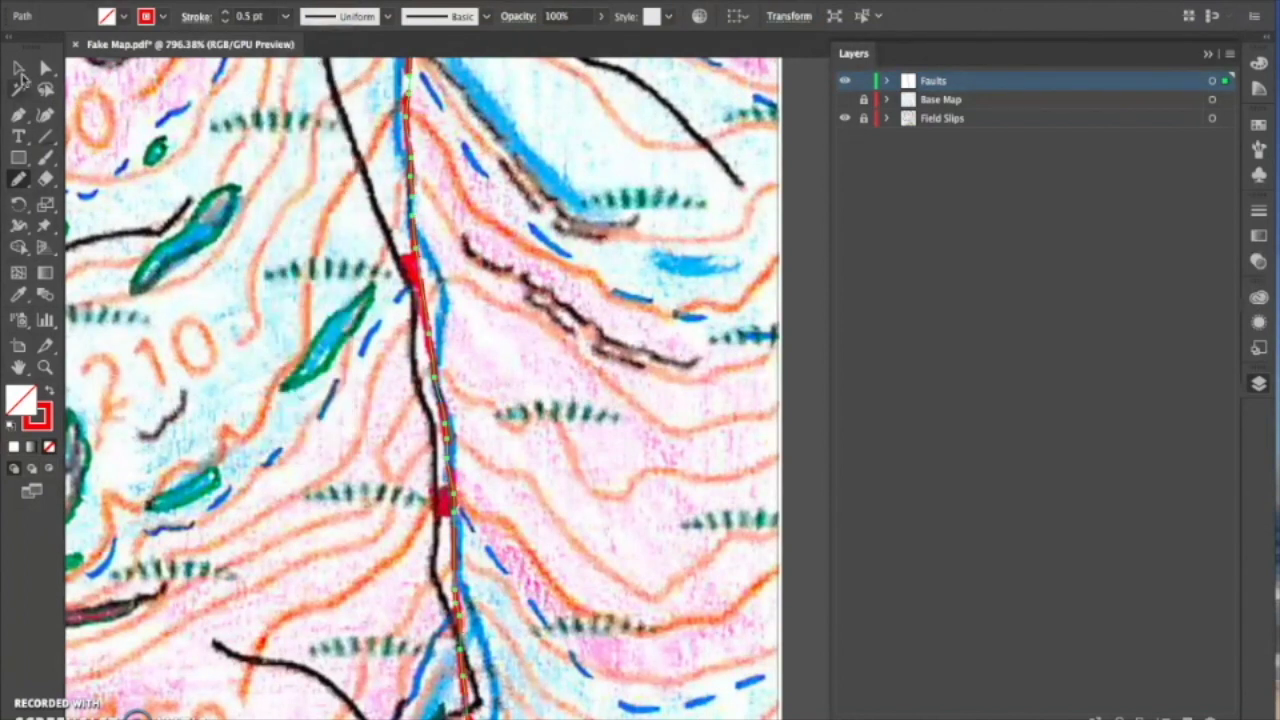
Deselect the fault line, hide the Field Slips layer and show the Base Map layer
{"action": "left_click", "coordinate": [18, 67]}
{"action": "left_click", "coordinate": [630, 236]}
{"action": "scroll", "coordinate": [600, 568], "scroll_direction": "up", "scroll_amount": 5}
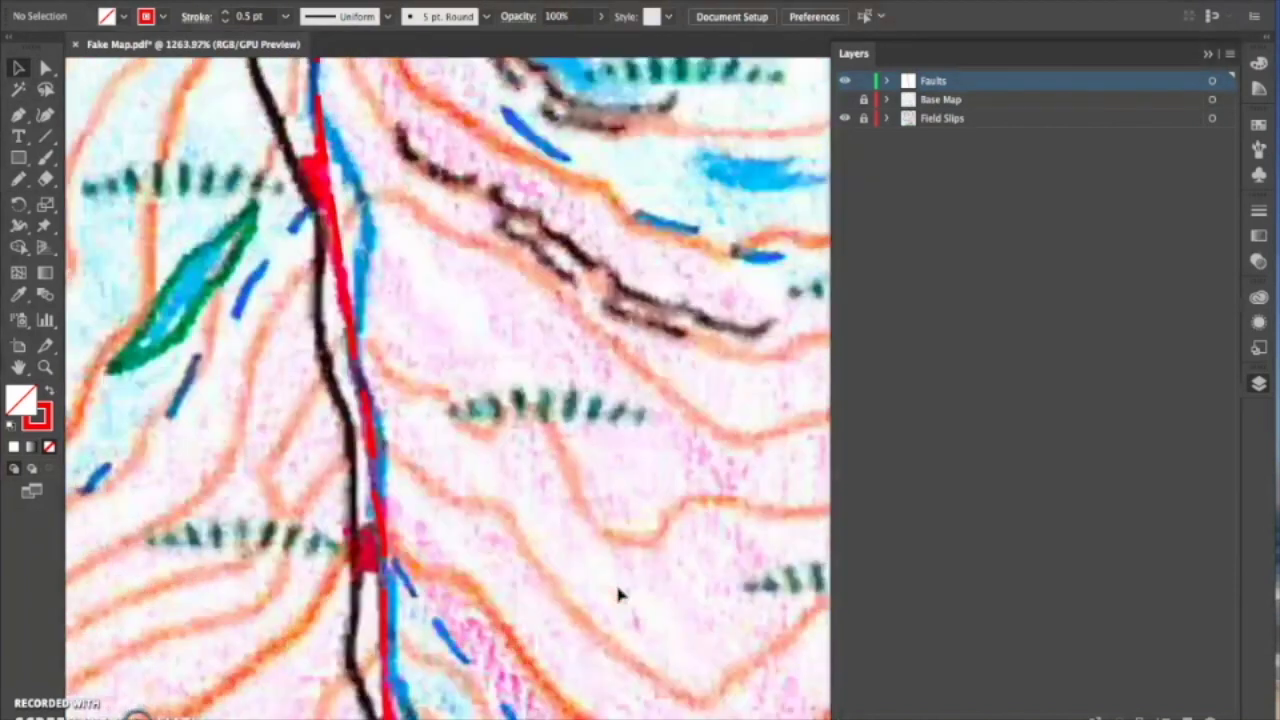
{"action": "scroll", "coordinate": [639, 568], "scroll_direction": "down", "scroll_amount": 3}
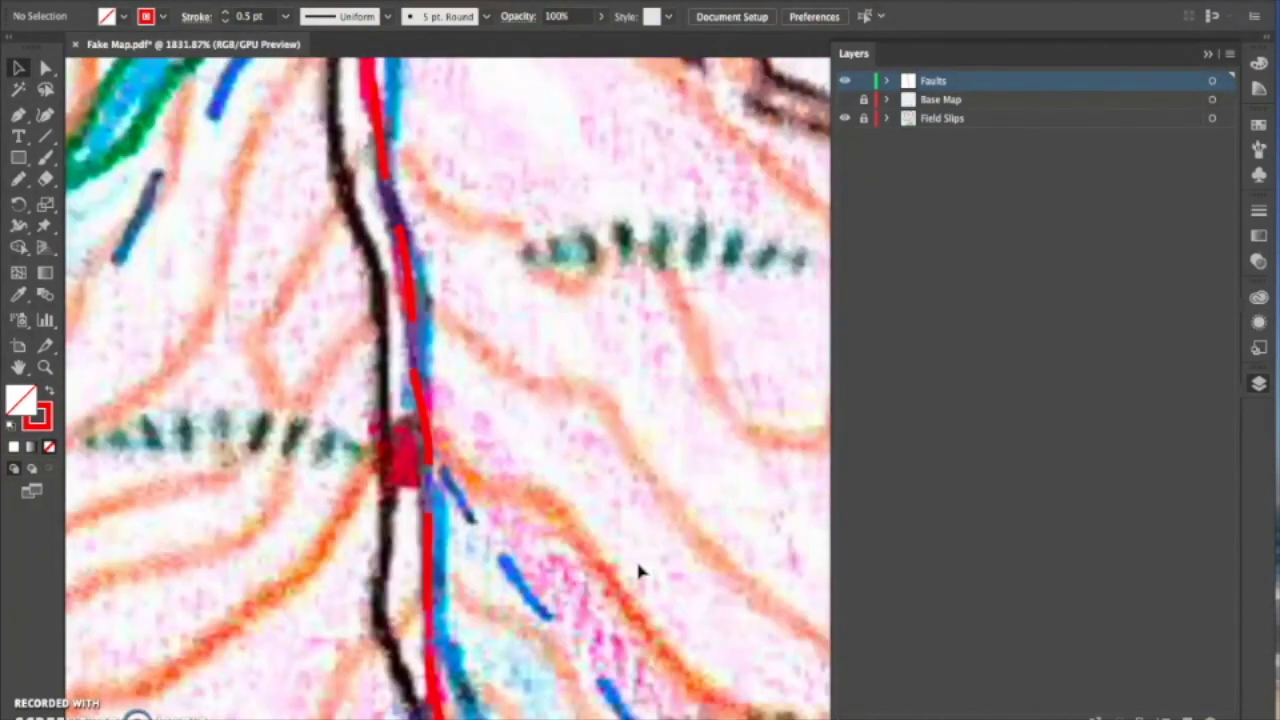
{"action": "scroll", "coordinate": [638, 565], "scroll_direction": "down", "scroll_amount": 8}
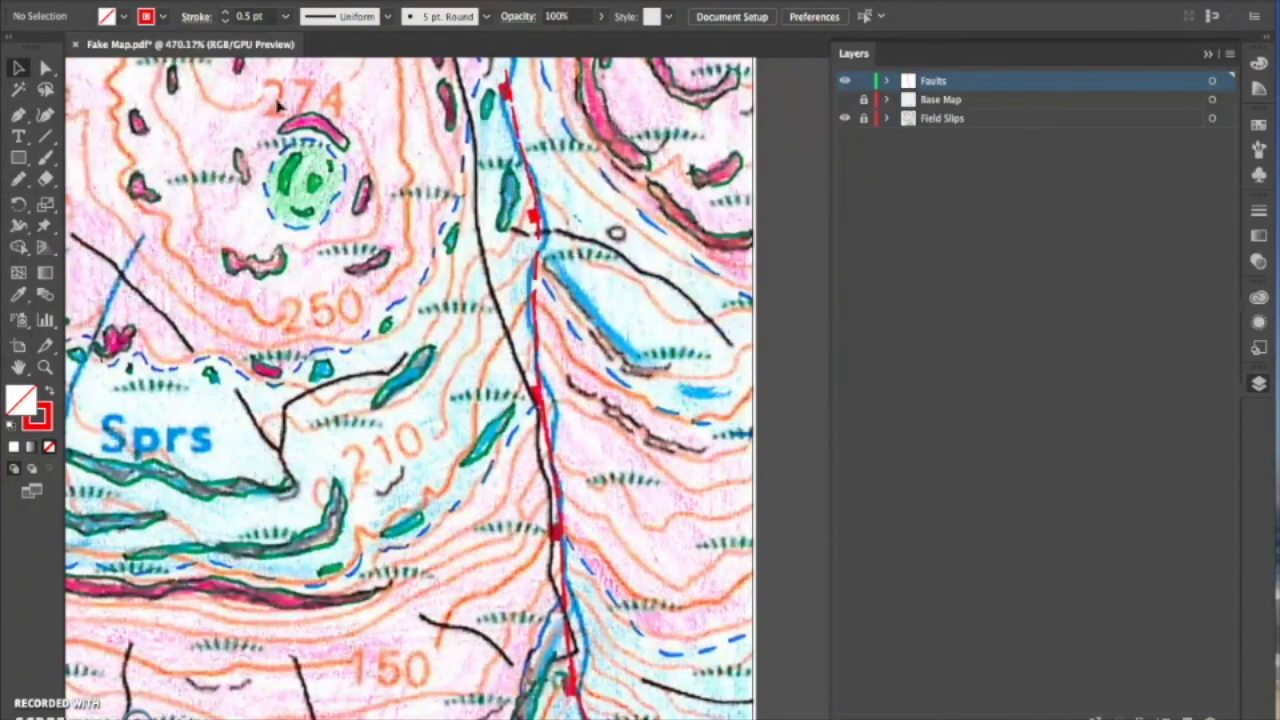
{"action": "left_click", "coordinate": [845, 118]}
{"action": "left_click", "coordinate": [845, 99]}
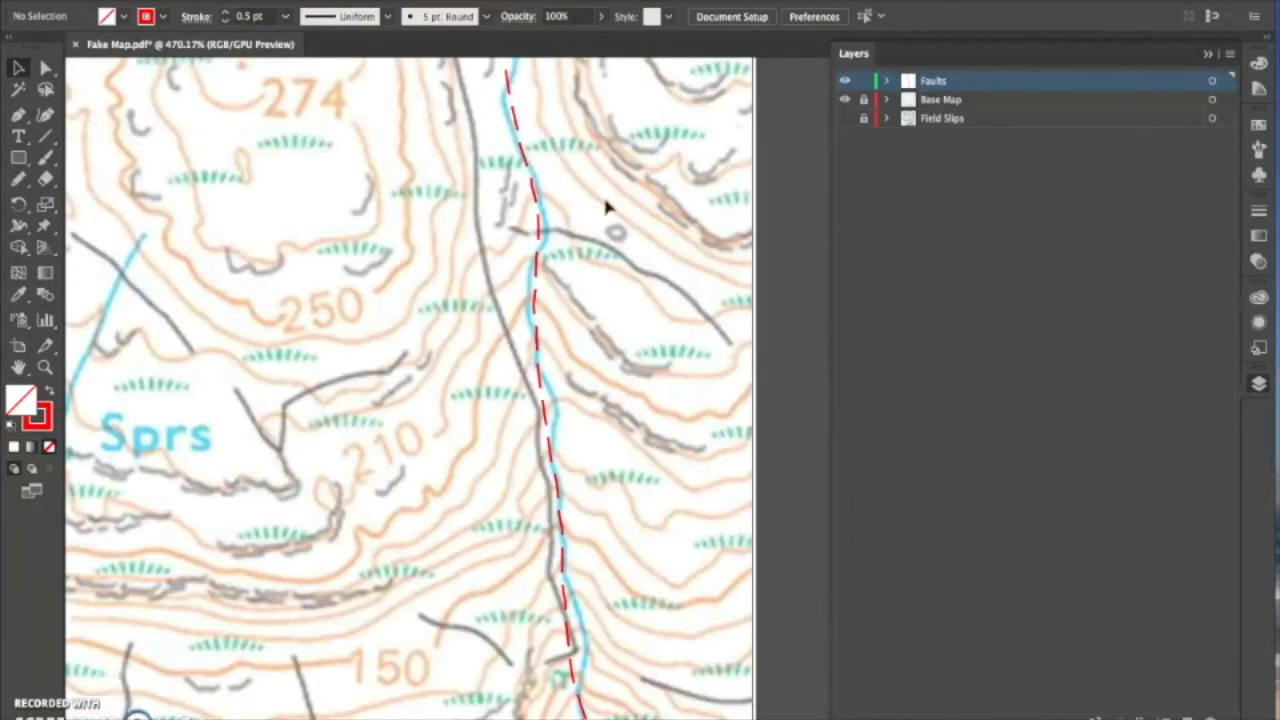
Draw a small rectangle on the Faults layer, west of the fault line's southern end
{"action": "scroll", "coordinate": [605, 207], "scroll_direction": "down", "scroll_amount": 6}
{"action": "scroll", "coordinate": [605, 207], "scroll_direction": "up", "scroll_amount": 8}
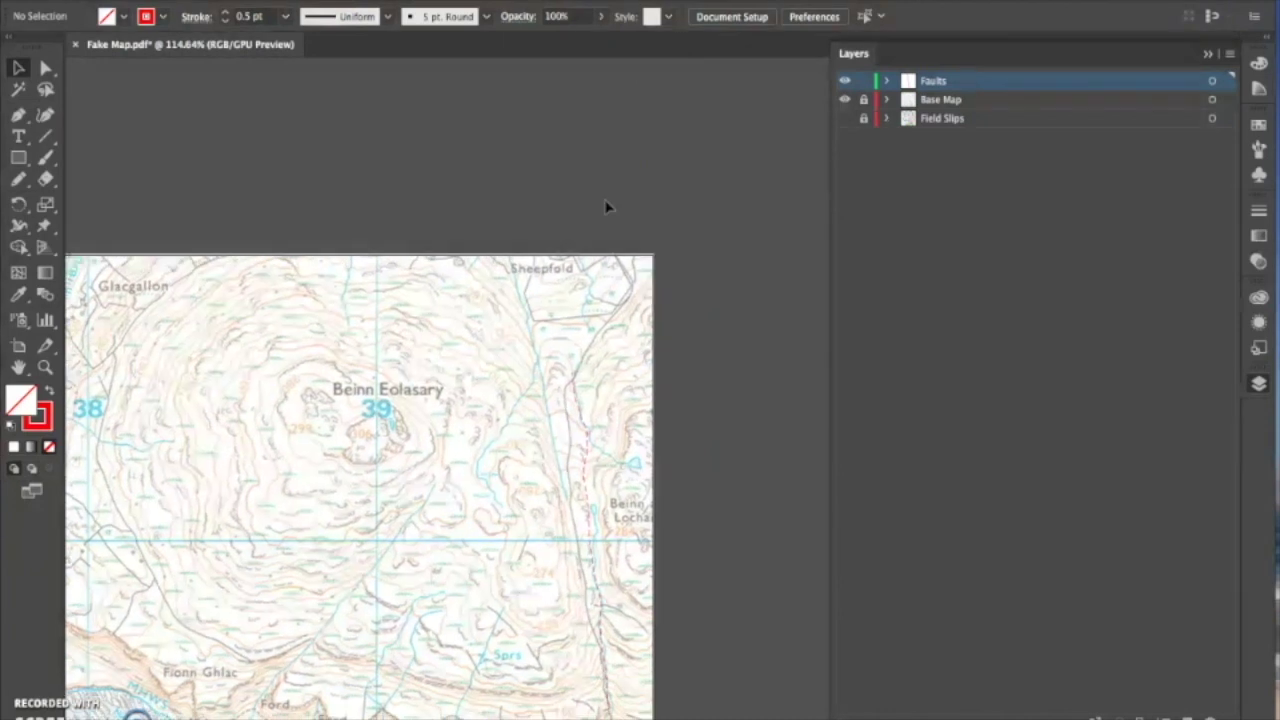
{"action": "scroll", "coordinate": [605, 207], "scroll_direction": "down", "scroll_amount": 5}
{"action": "scroll", "coordinate": [698, 150], "scroll_direction": "up", "scroll_amount": 1}
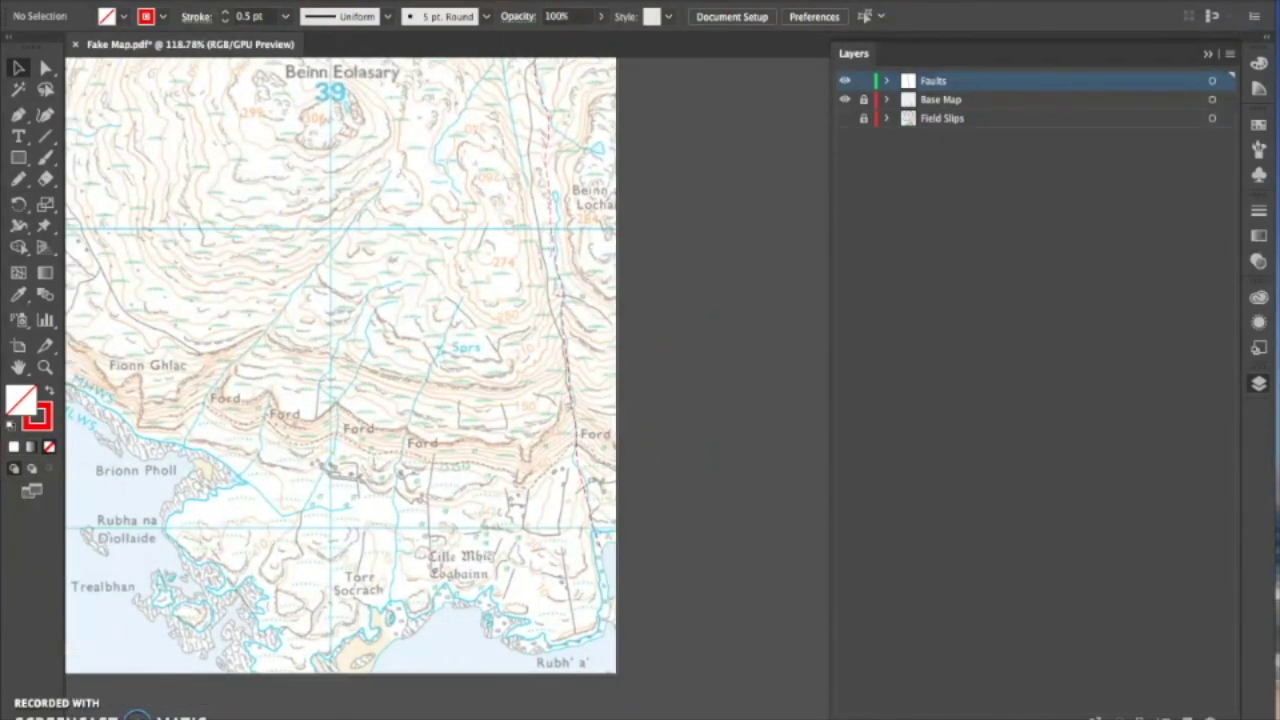
{"action": "scroll", "coordinate": [498, 313], "scroll_direction": "up", "scroll_amount": 8}
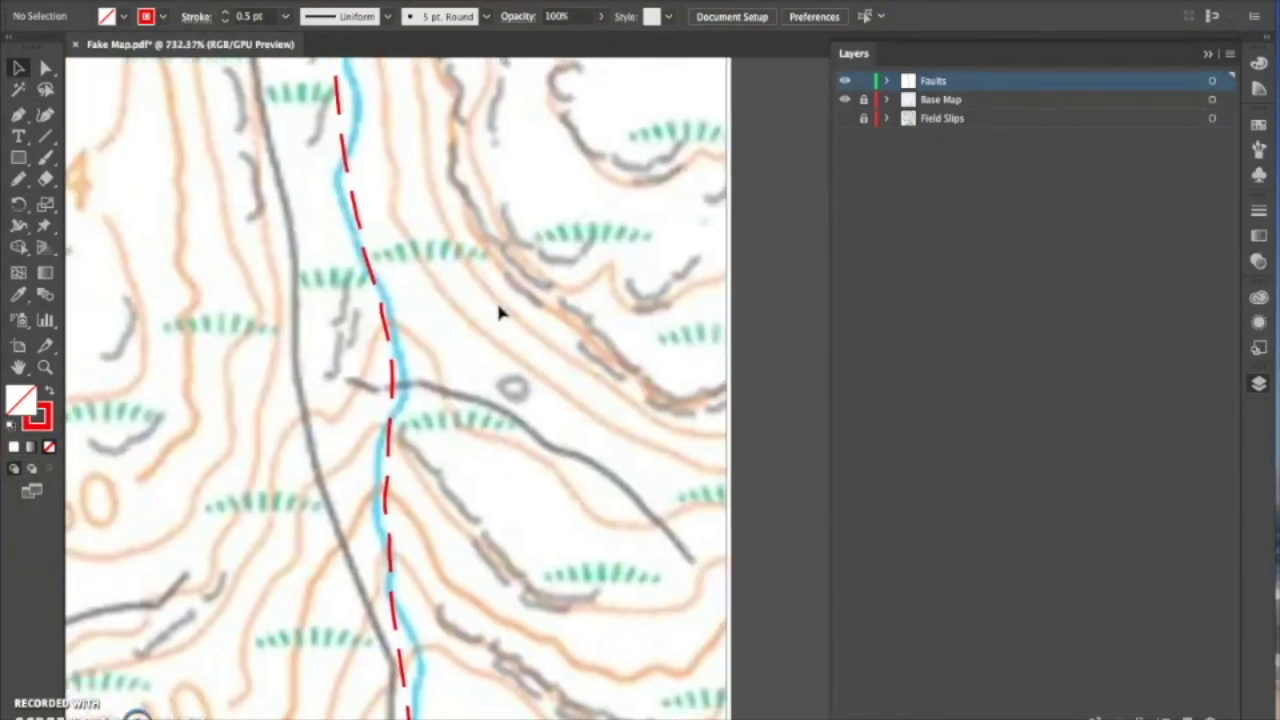
{"action": "scroll", "coordinate": [498, 313], "scroll_direction": "down", "scroll_amount": 10}
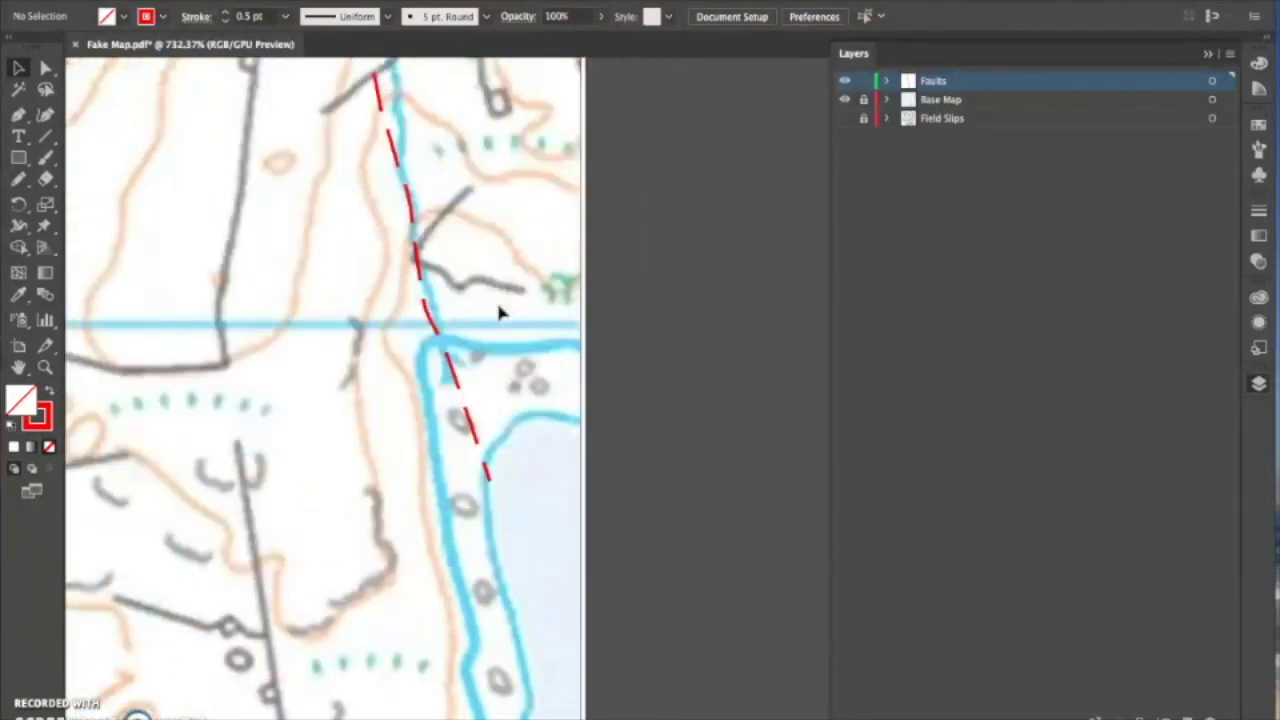
{"action": "scroll", "coordinate": [498, 313], "scroll_direction": "up", "scroll_amount": 4}
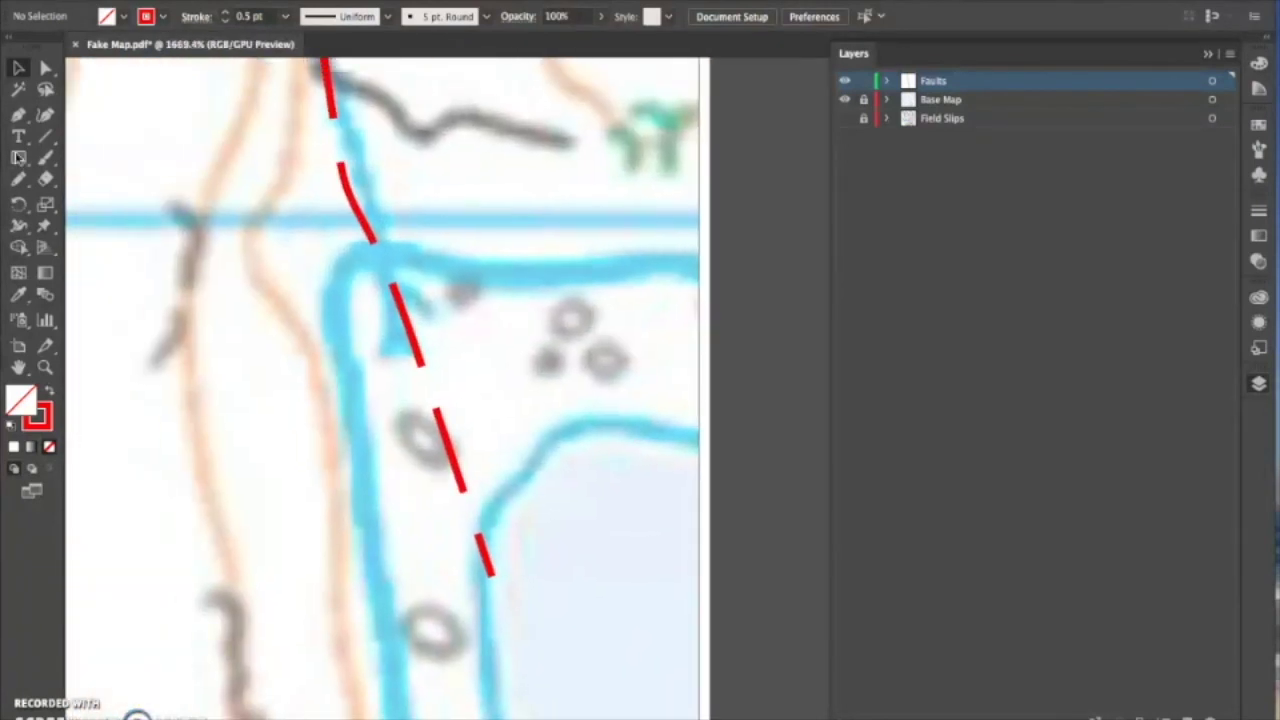
{"action": "left_click_drag", "start_coordinate": [18, 157], "coordinate": [90, 160]}
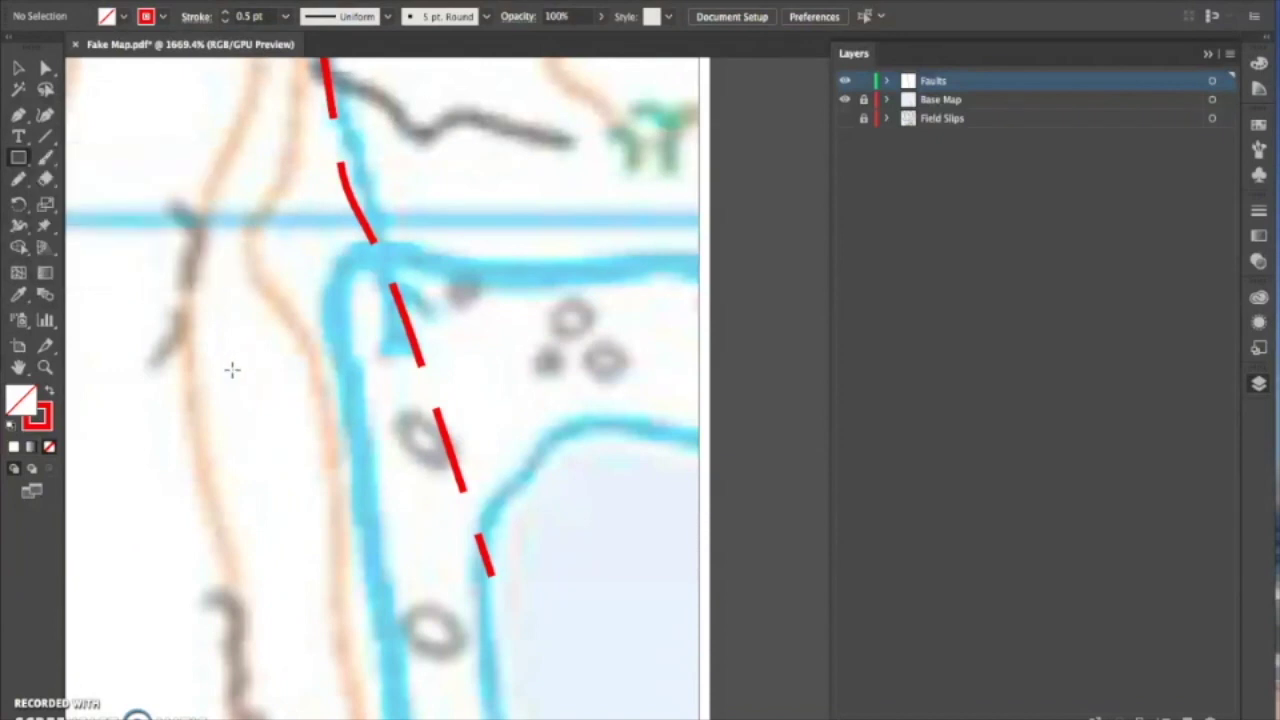
{"action": "mouse_move", "coordinate": [220, 365]}
{"action": "left_mouse_down"}
{"action": "mouse_move", "coordinate": [271, 403]}
{"action": "mouse_move", "coordinate": [264, 394]}
{"action": "left_mouse_up"}
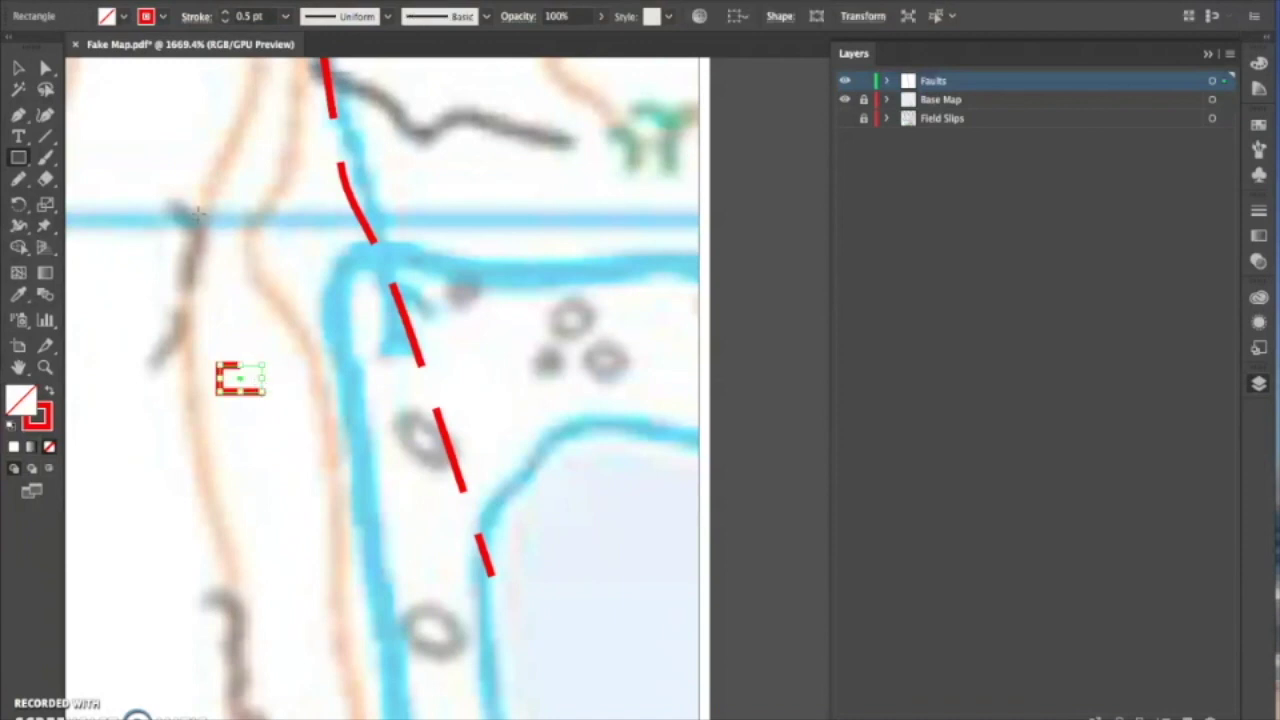
Remove the rectangle's stroke and give it a red fill
{"action": "left_click", "coordinate": [161, 17]}
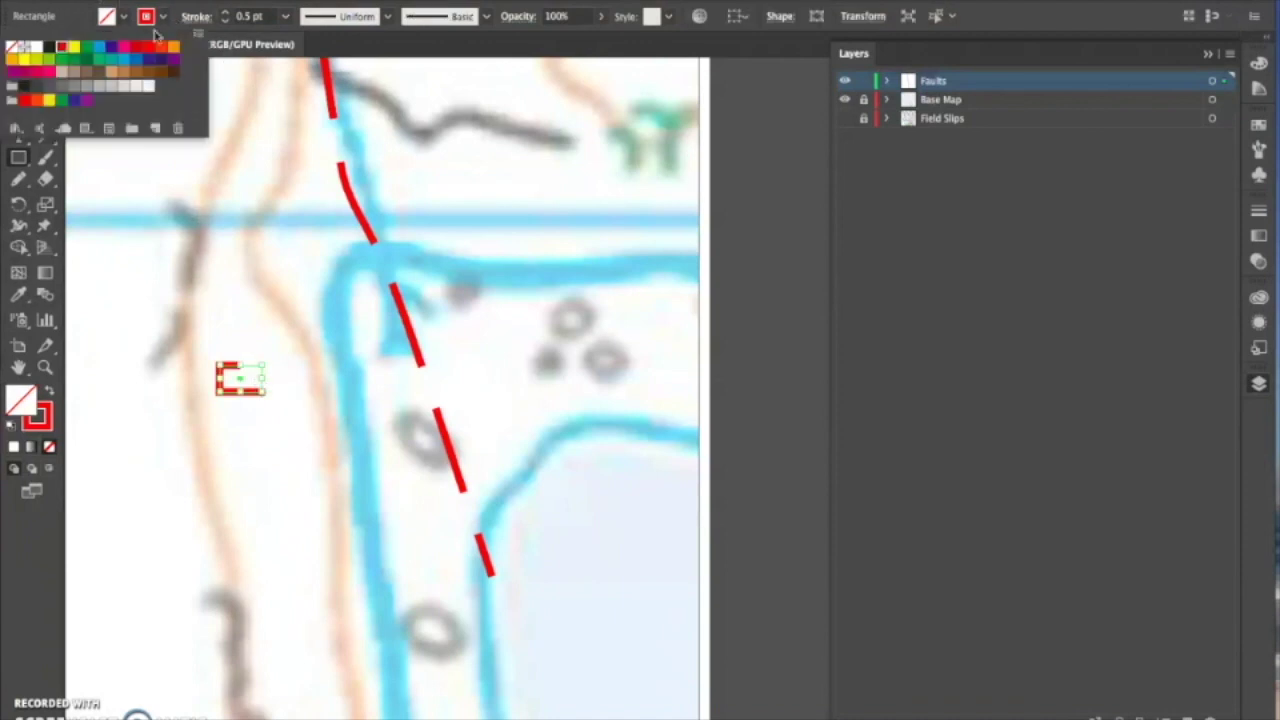
{"action": "left_click", "coordinate": [11, 47]}
{"action": "left_click", "coordinate": [122, 20]}
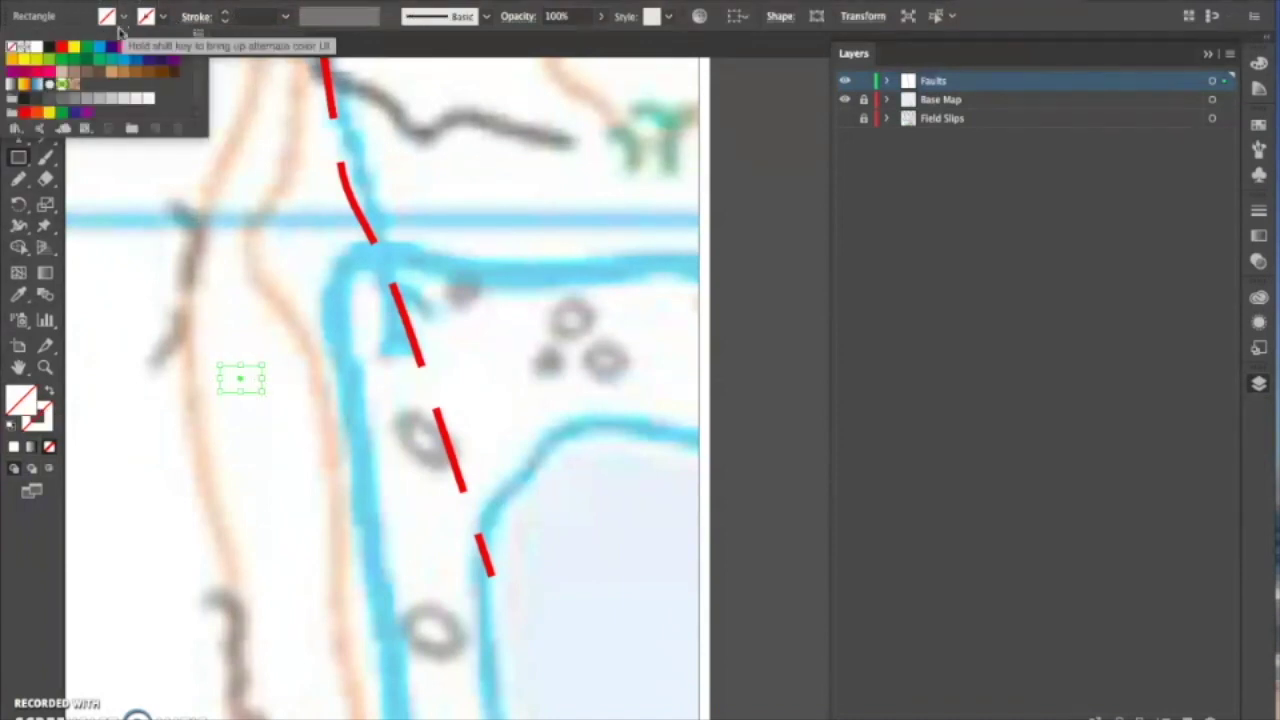
{"action": "left_click", "coordinate": [62, 47]}
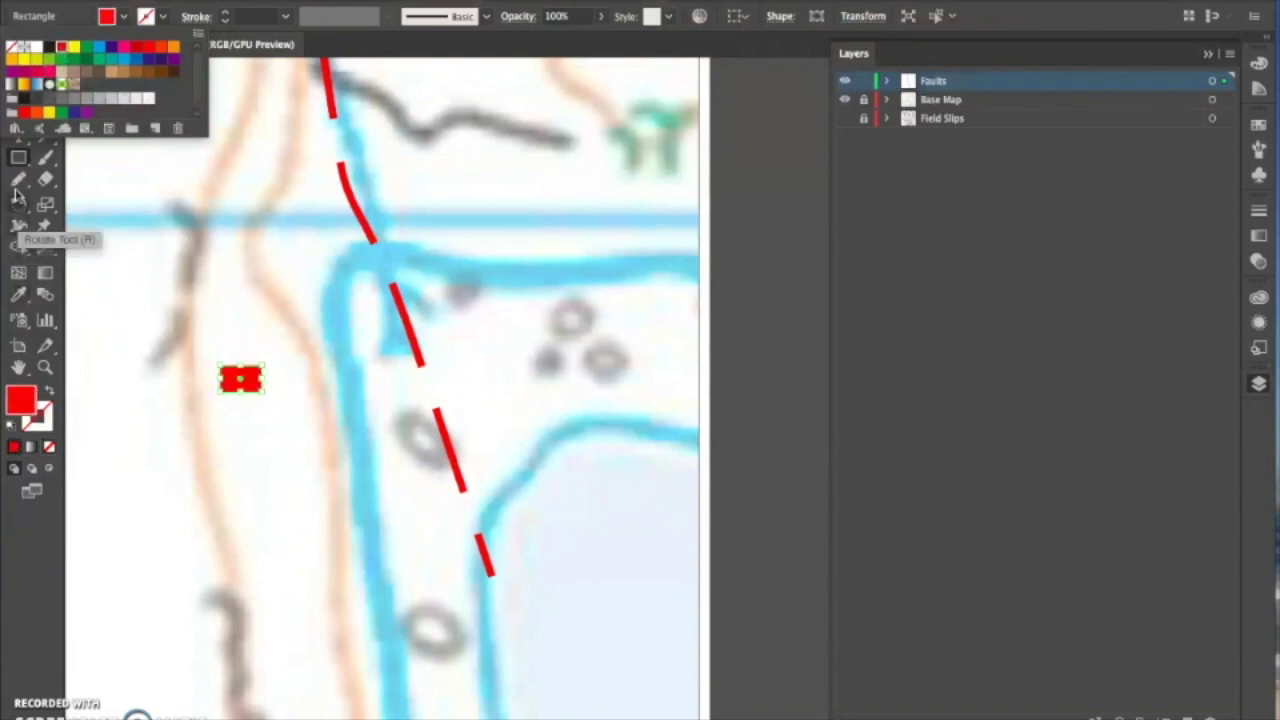
Set the red rectangle against the fault's east side just south of the blue grid line, rotated to match the dash, and copy it
{"action": "left_click", "coordinate": [16, 68]}
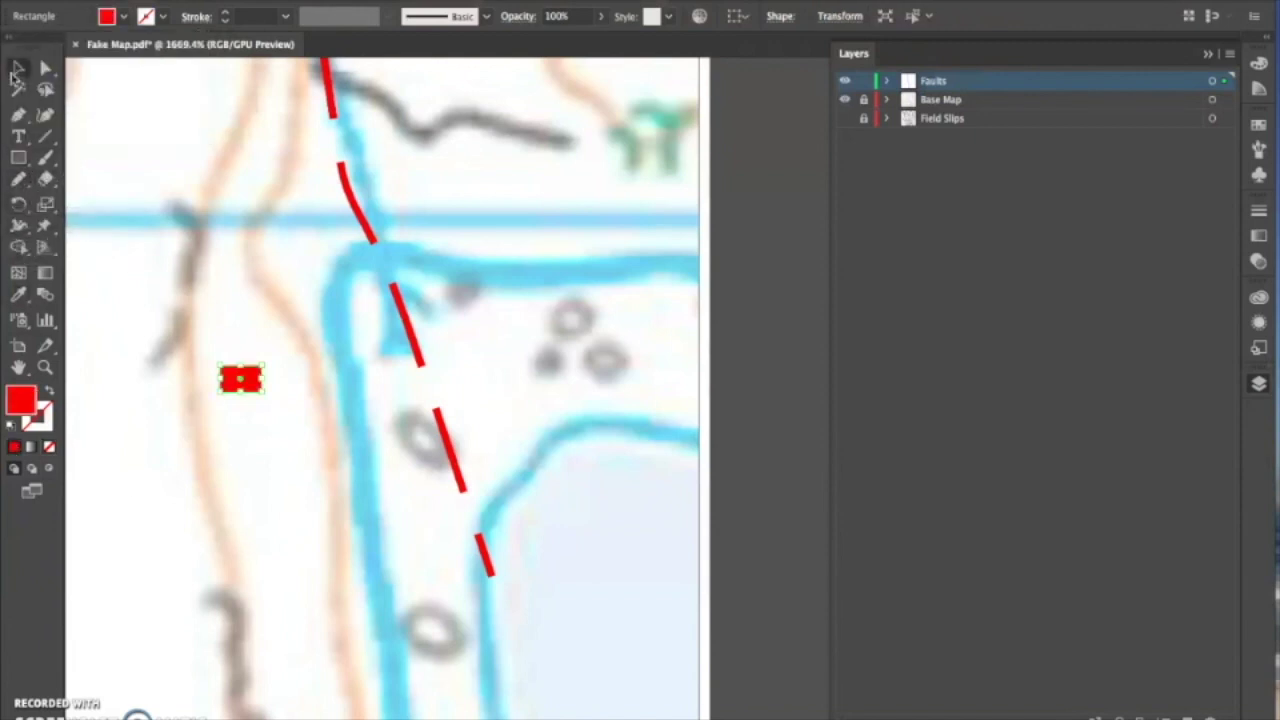
{"action": "left_click_drag", "start_coordinate": [240, 360], "coordinate": [437, 310]}
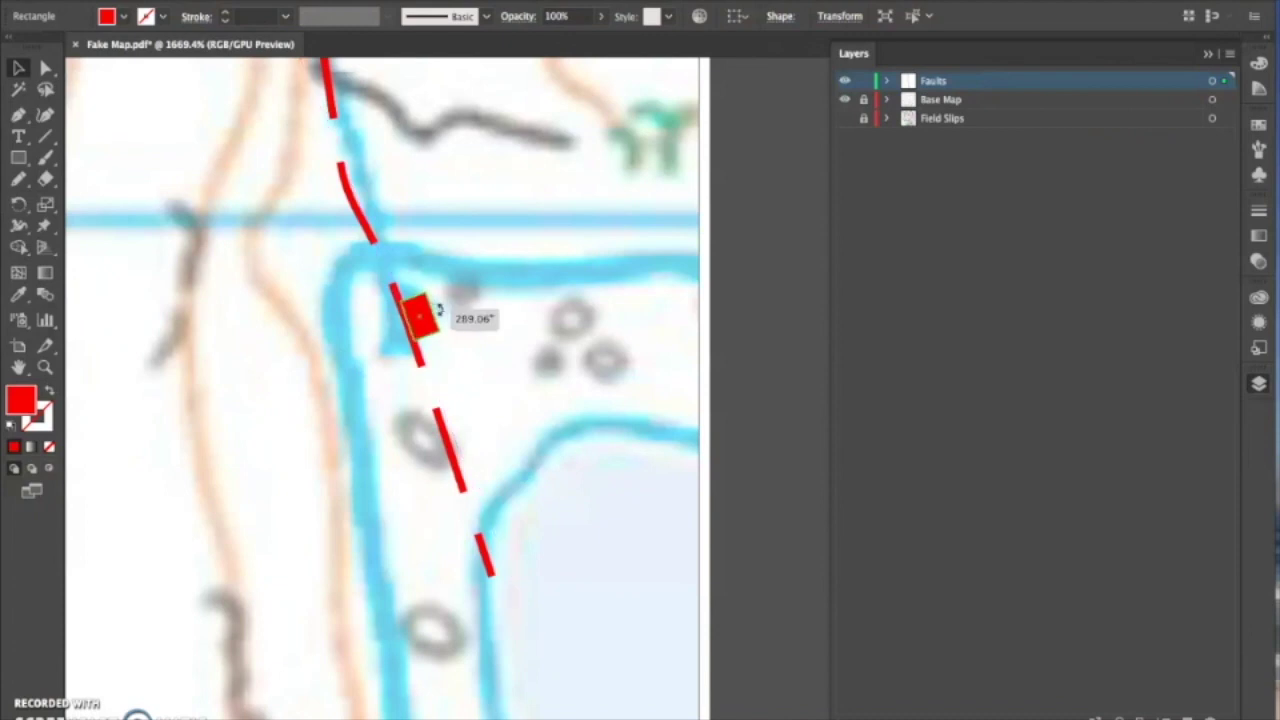
{"action": "scroll", "coordinate": [432, 362], "scroll_direction": "up", "scroll_amount": 2}
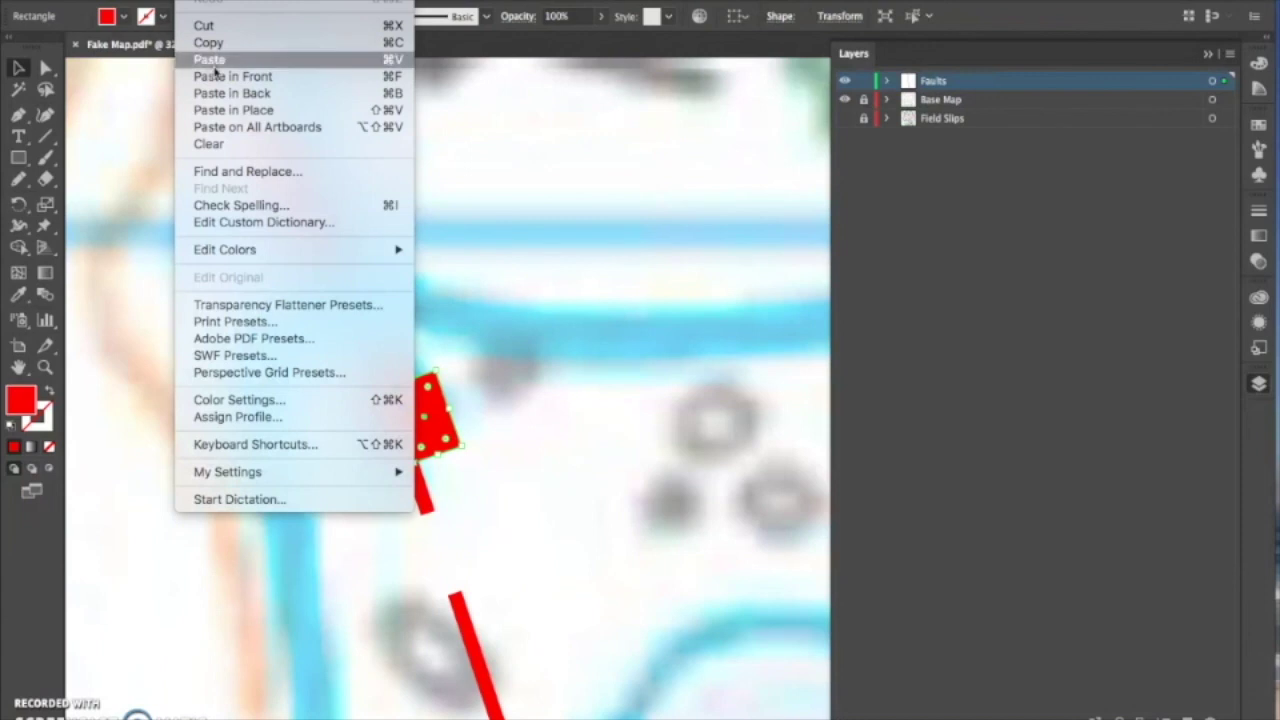
{"action": "left_click", "coordinate": [214, 62]}
{"action": "left_click", "coordinate": [540, 263]}
Paste a second red tick and align it against the east side of a fault dash north of the blue grid line
{"action": "scroll", "coordinate": [540, 266], "scroll_direction": "up", "scroll_amount": 5}
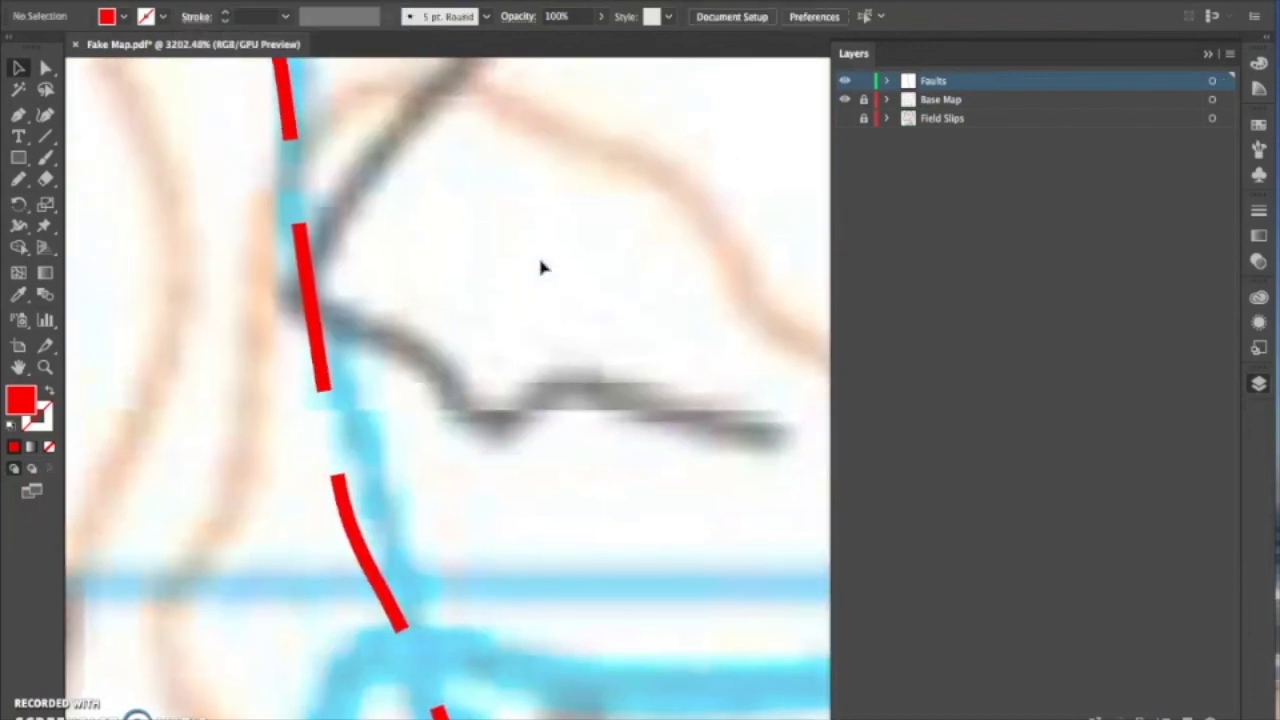
{"action": "scroll", "coordinate": [540, 266], "scroll_direction": "up", "scroll_amount": 1}
{"action": "key", "text": "ctrl+v"}
{"action": "scroll", "coordinate": [540, 266], "scroll_direction": "up", "scroll_amount": 4}
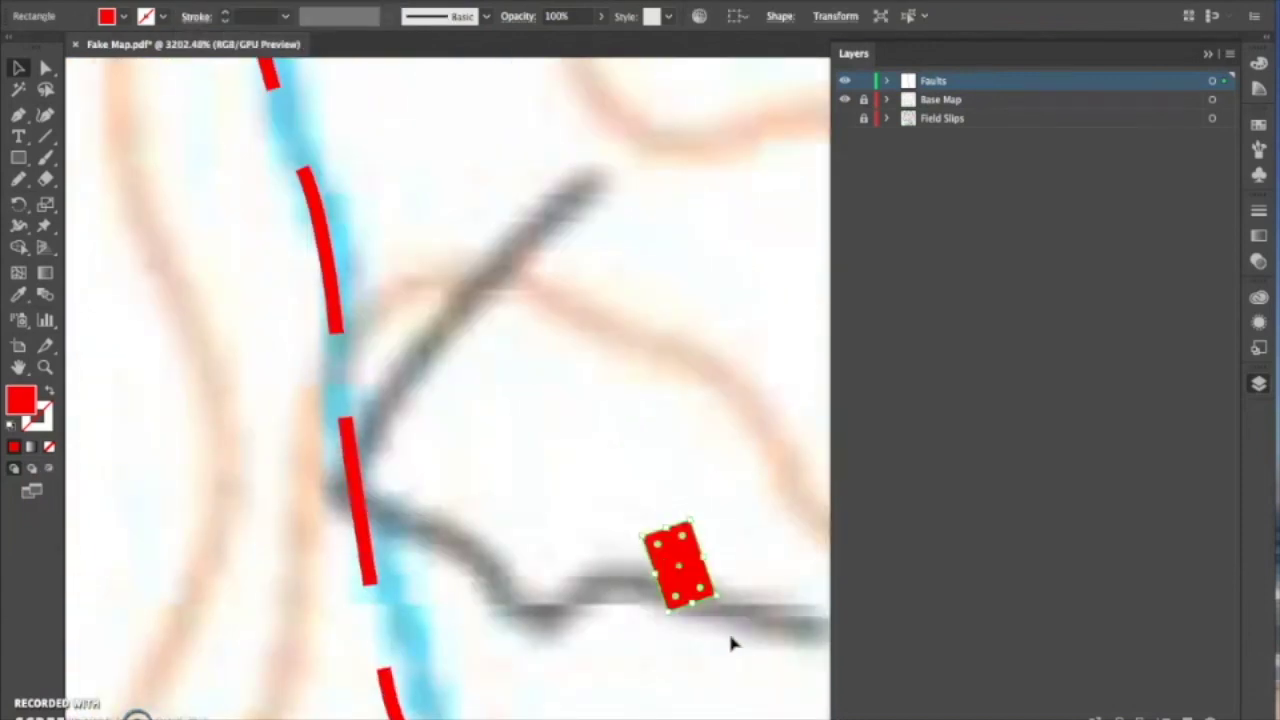
{"action": "left_click_drag", "start_coordinate": [688, 576], "coordinate": [358, 250]}
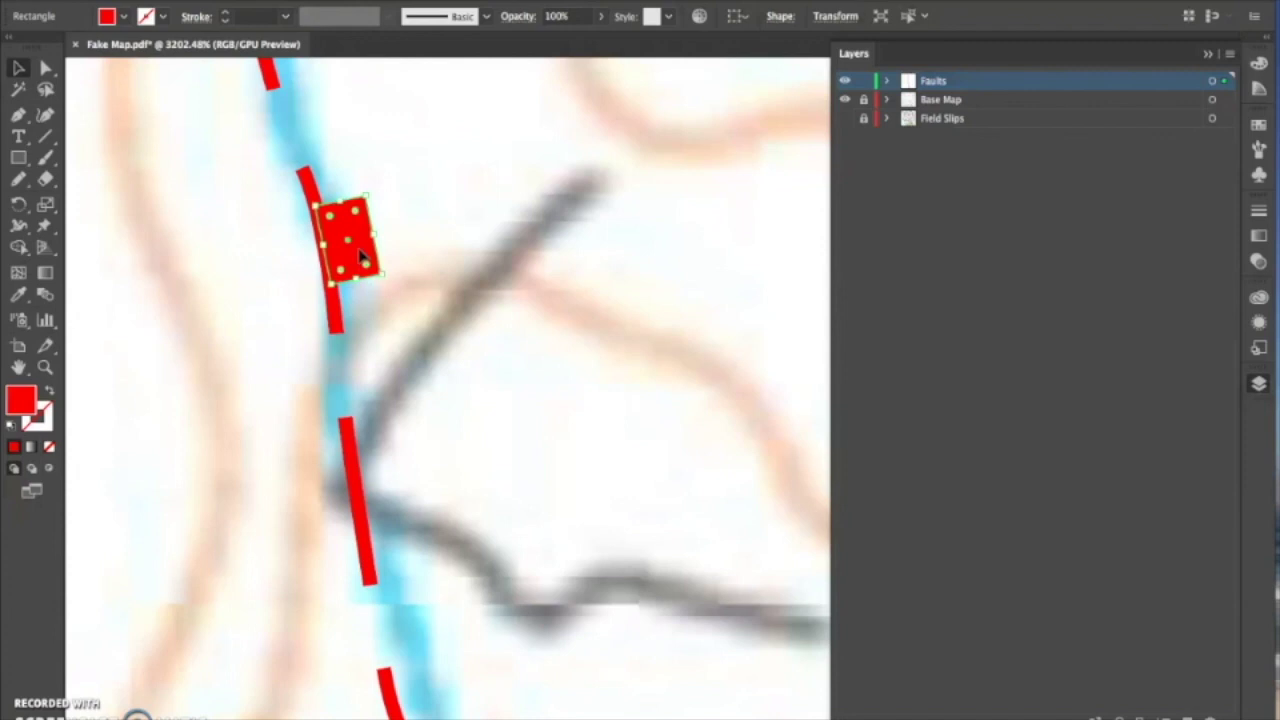
Paste another tick and align it against the east side of a fault dash farther north, beyond the black wall line
{"action": "scroll", "coordinate": [360, 251], "scroll_direction": "up", "scroll_amount": 10}
{"action": "scroll", "coordinate": [359, 249], "scroll_direction": "up", "scroll_amount": 6}
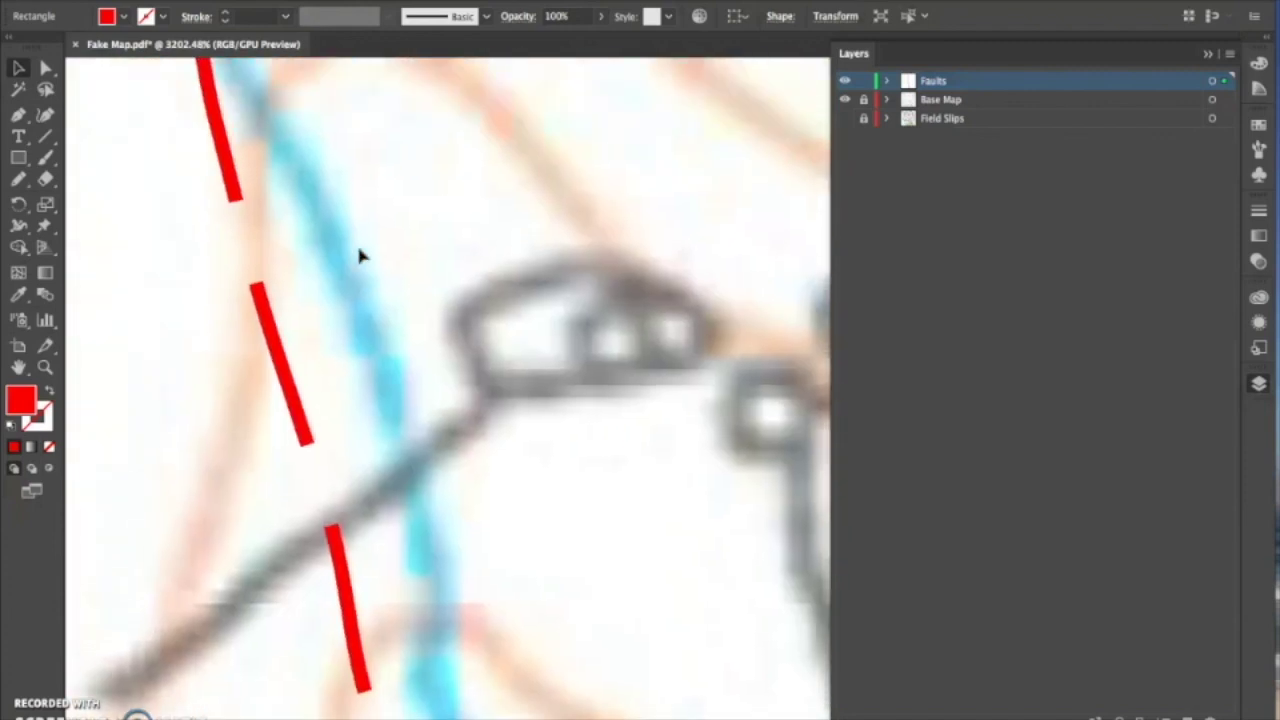
{"action": "key", "text": "super+v"}
{"action": "left_click_drag", "start_coordinate": [612, 398], "coordinate": [312, 366]}
{"action": "scroll", "coordinate": [312, 366], "scroll_direction": "up", "scroll_amount": 10}
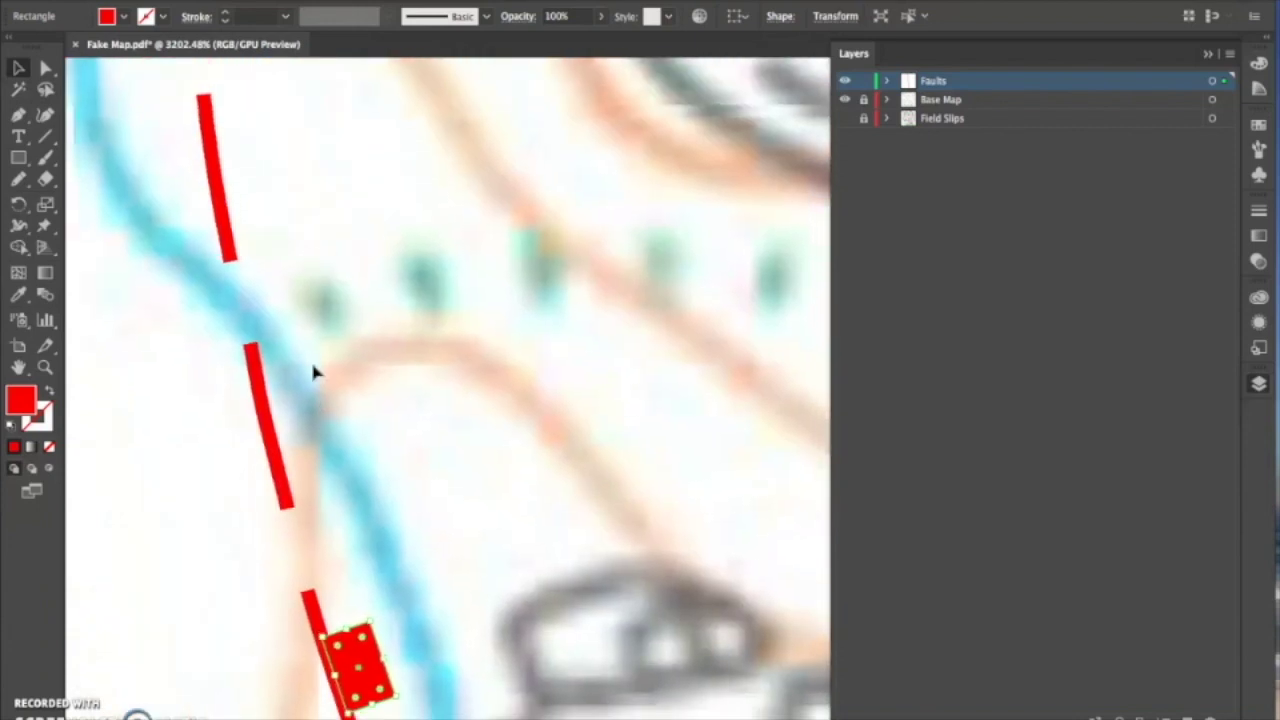
{"action": "key", "text": "Up"}
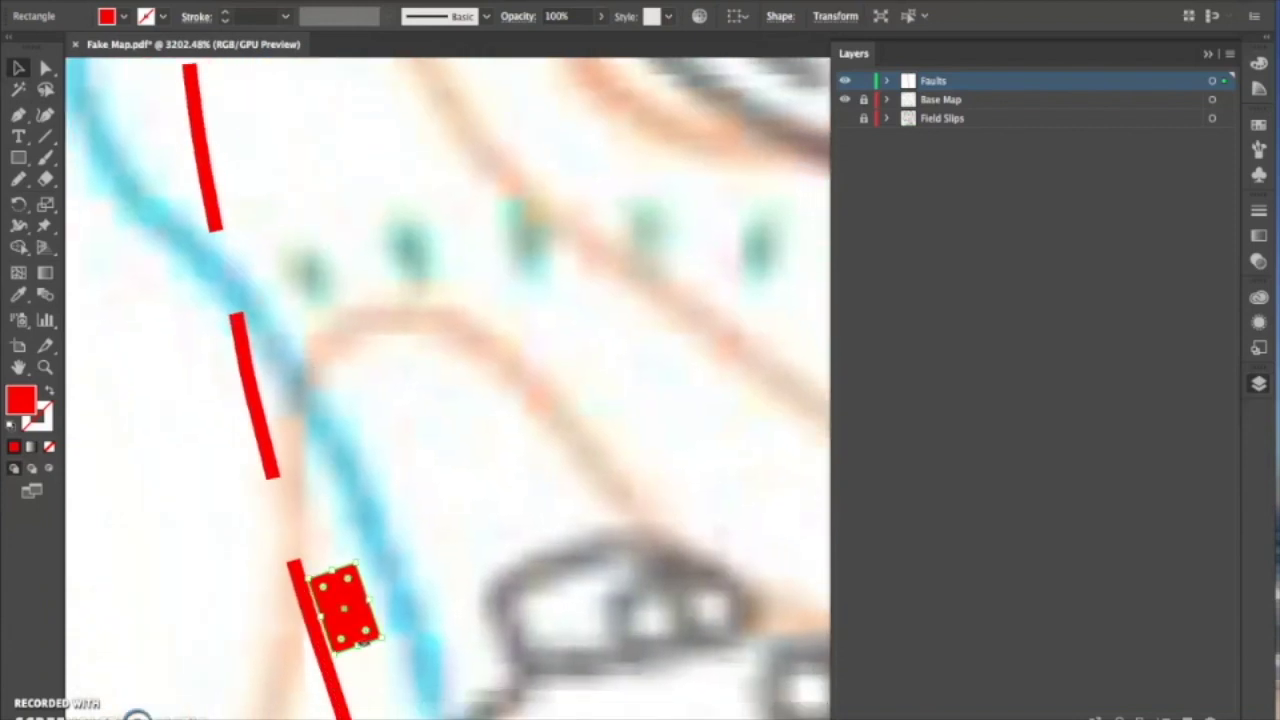
{"action": "left_click_drag", "start_coordinate": [352, 619], "coordinate": [350, 653]}
Continue pasting ticks along the fault's east side, aligning each with its dash, up to the fault's northern end
{"action": "scroll", "coordinate": [352, 525], "scroll_direction": "up", "scroll_amount": 10}
{"action": "scroll", "coordinate": [344, 416], "scroll_direction": "up", "scroll_amount": 8}
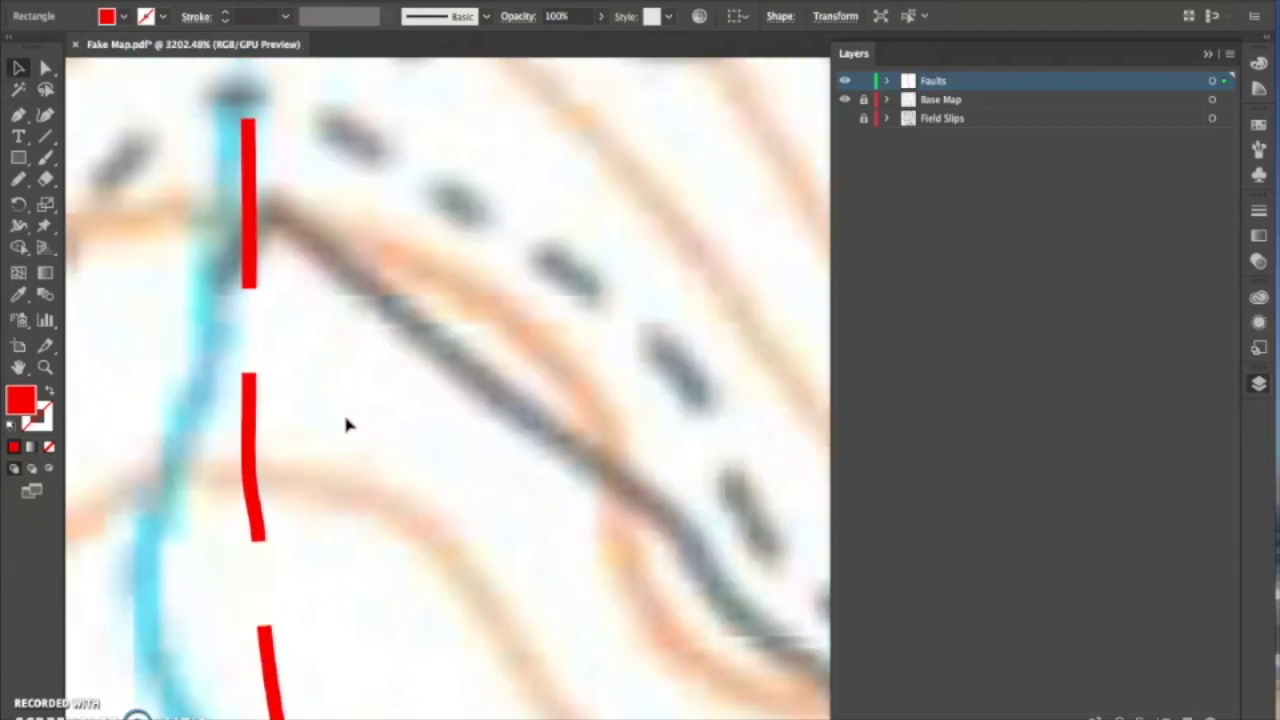
{"action": "key", "text": "super+v"}
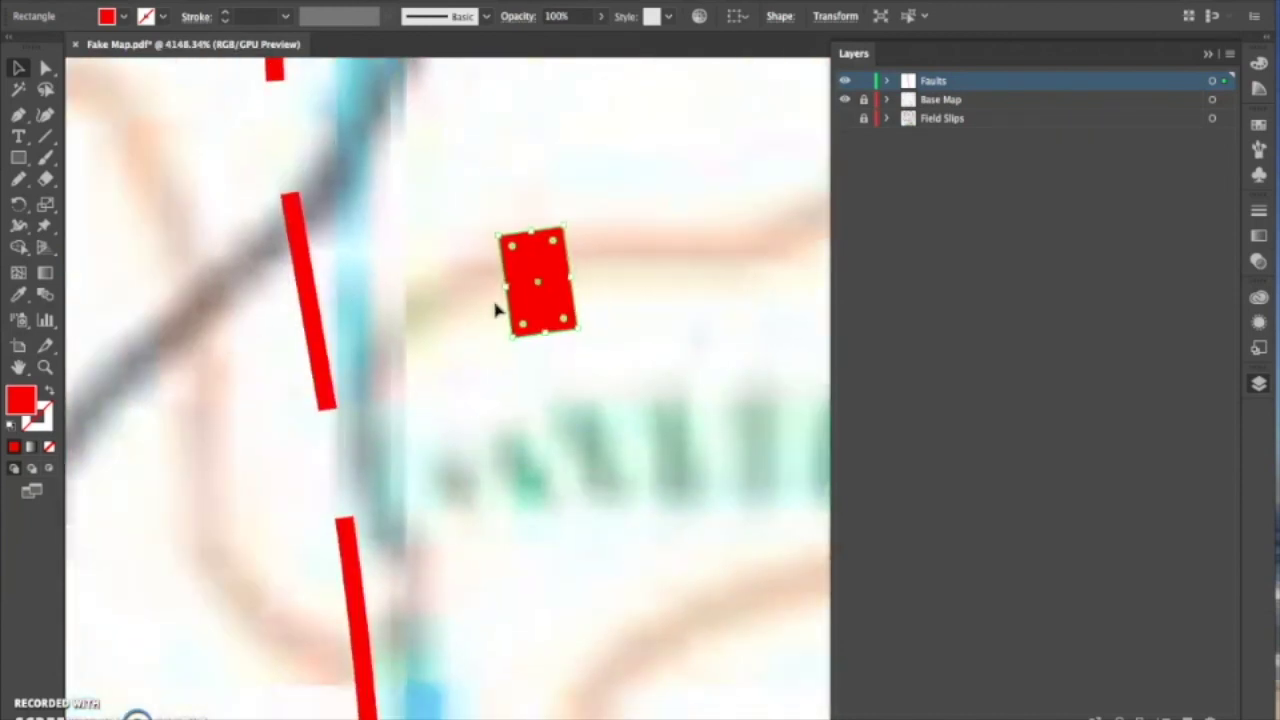
{"action": "left_click_drag", "start_coordinate": [550, 305], "coordinate": [345, 310]}
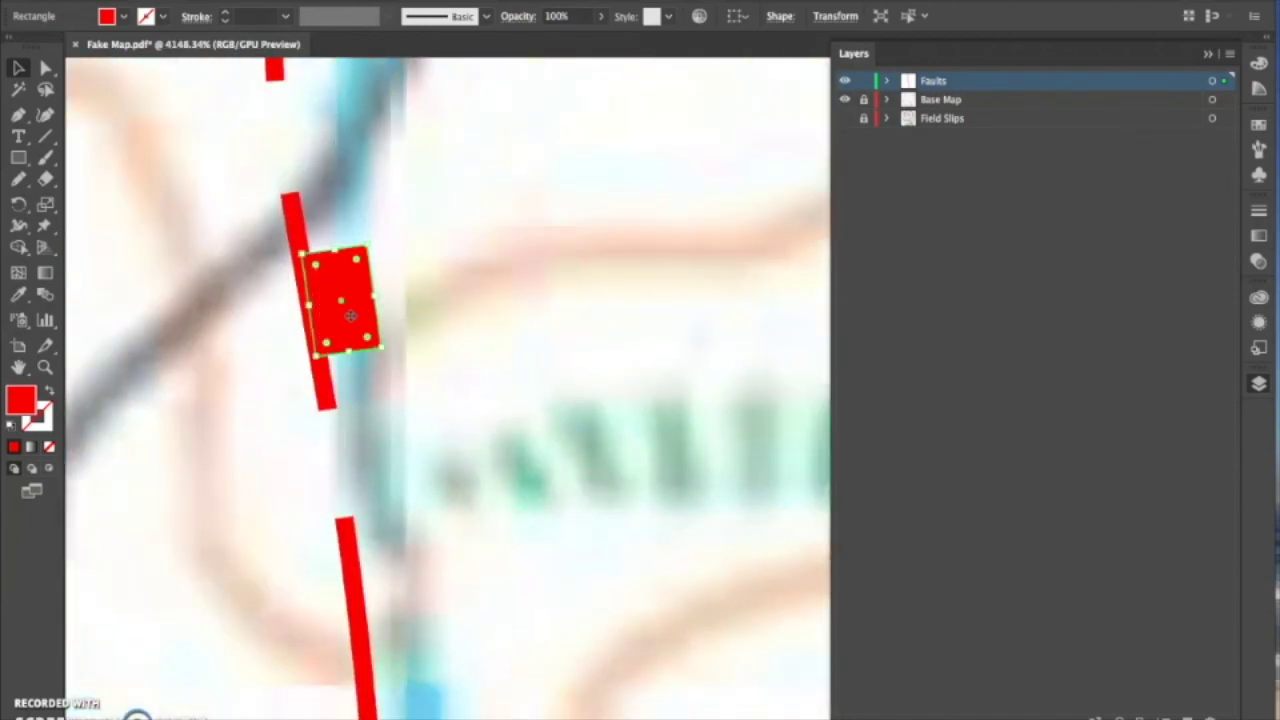
Deselect the last tick and examine the spacing and alignment of the ticks along the whole fault
{"action": "scroll", "coordinate": [350, 316], "scroll_direction": "down", "scroll_amount": 4}
{"action": "scroll", "coordinate": [350, 316], "scroll_direction": "down", "scroll_amount": 12}
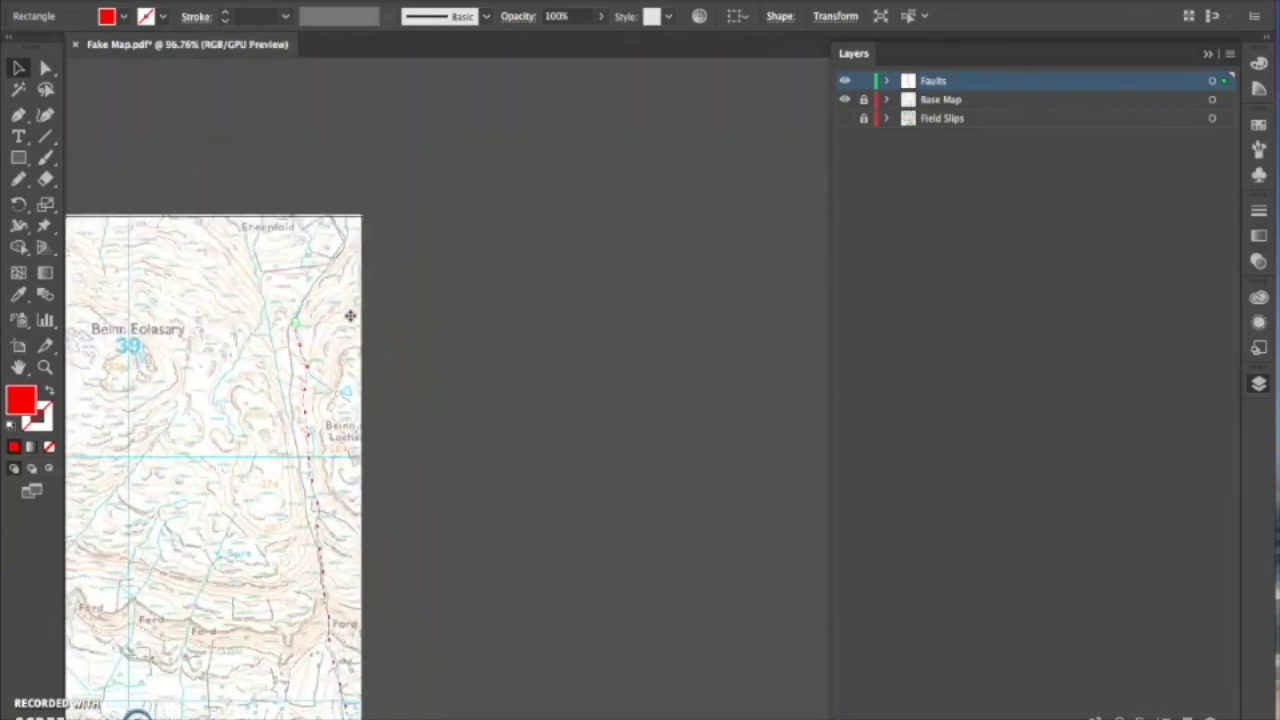
{"action": "scroll", "coordinate": [350, 316], "scroll_direction": "up", "scroll_amount": 5}
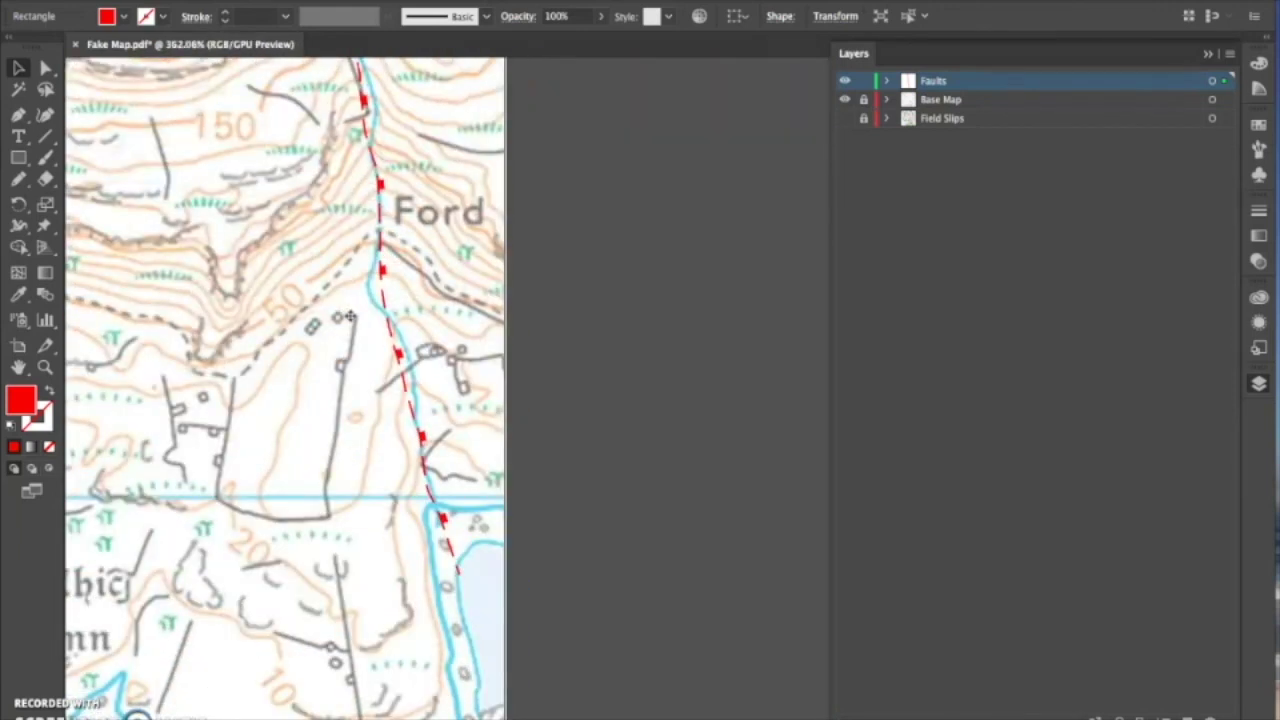
{"action": "scroll", "coordinate": [640, 249], "scroll_direction": "up", "scroll_amount": 5}
{"action": "left_click", "coordinate": [674, 244]}
{"action": "scroll", "coordinate": [674, 243], "scroll_direction": "up", "scroll_amount": 5}
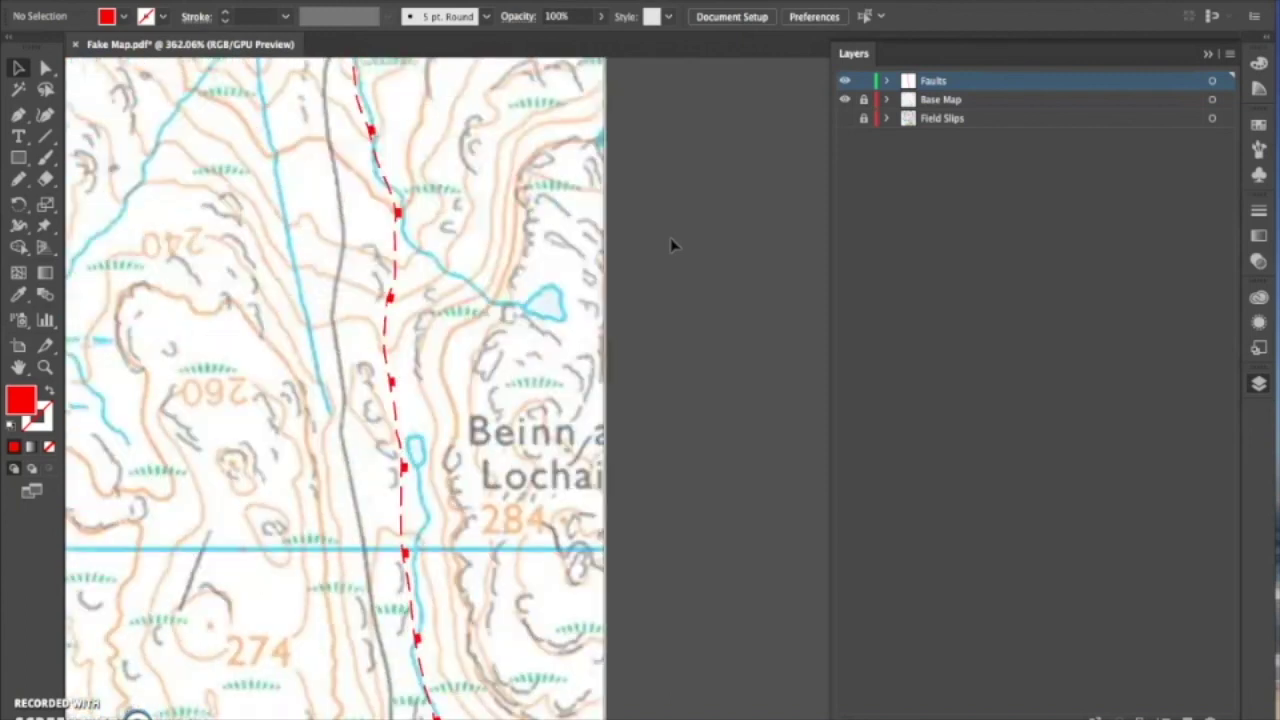
{"action": "scroll", "coordinate": [672, 244], "scroll_direction": "up", "scroll_amount": 3}
{"action": "scroll", "coordinate": [672, 244], "scroll_direction": "down", "scroll_amount": 5}
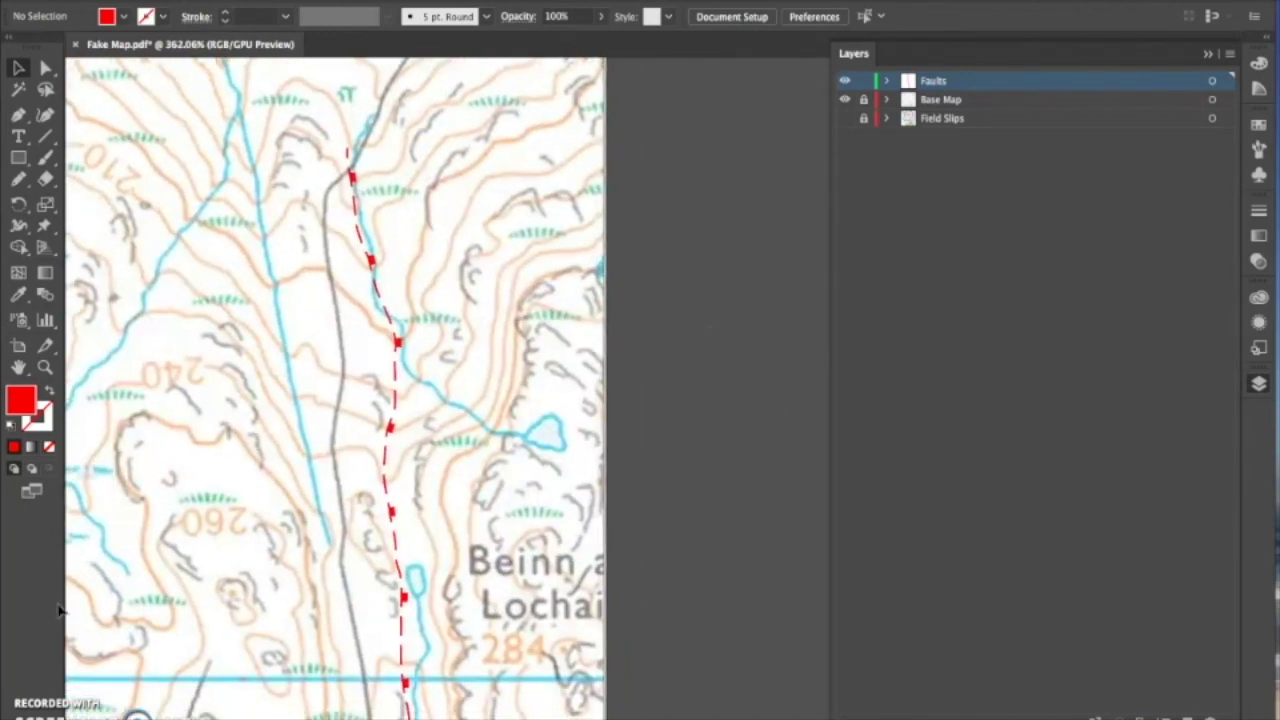